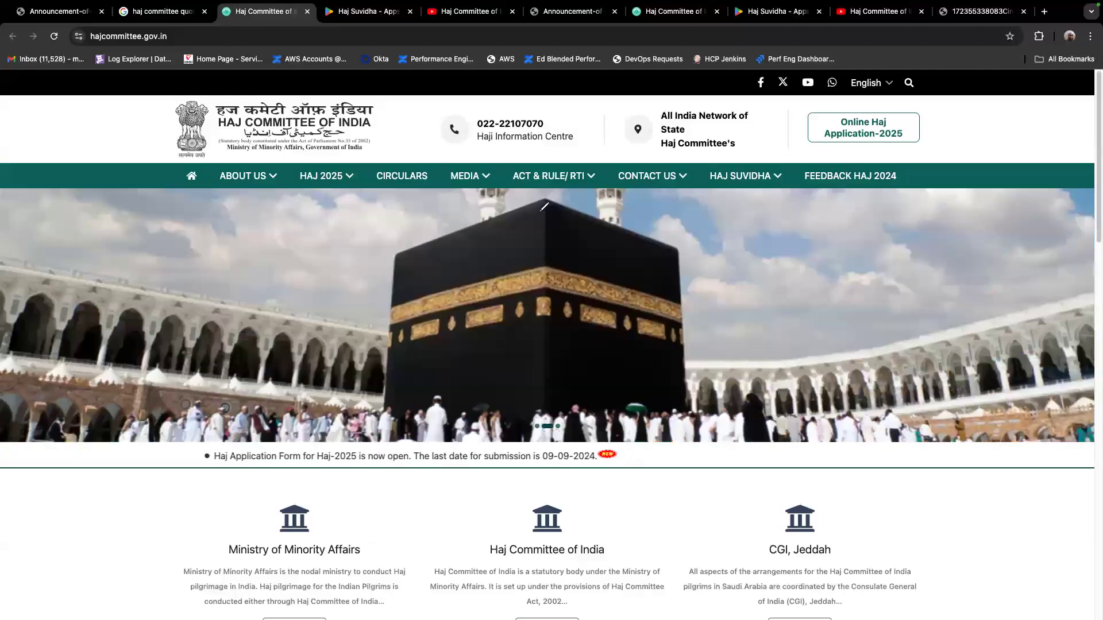
Look over the Haj Committee home page, circling the navigation bar and the Enquiry form with the annotation pen
mouse_move(222, 202)
mouse_down()
mouse_move(586, 212)
mouse_move(524, 139)
mouse_move(216, 185)
mouse_move(223, 201)
mouse_up()
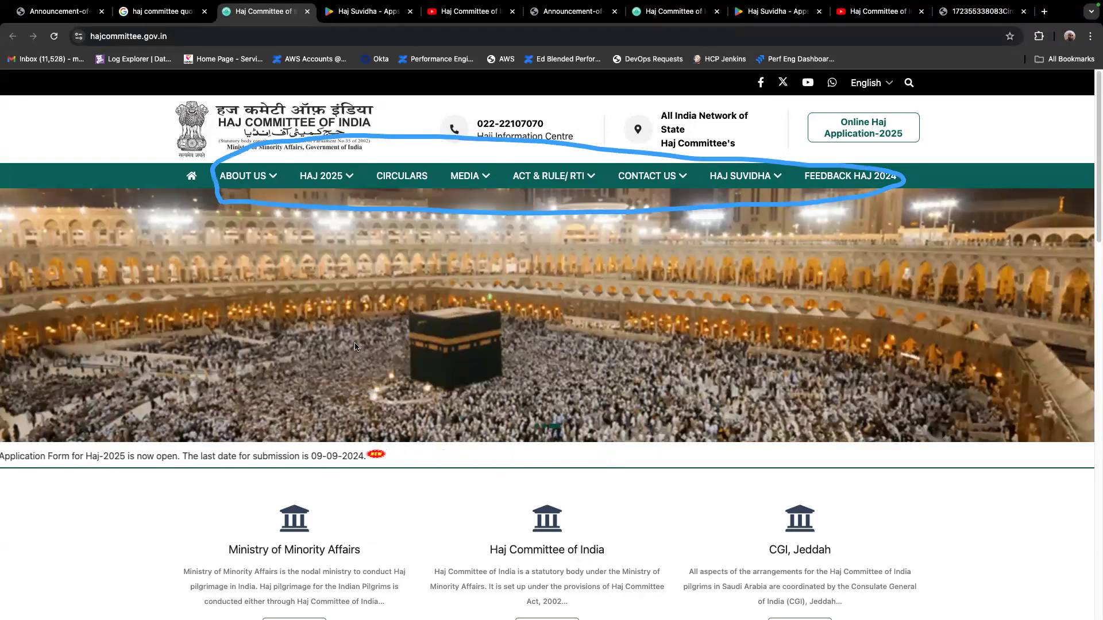
scroll(366, 315, down, 3)
scroll(367, 315, down, 8)
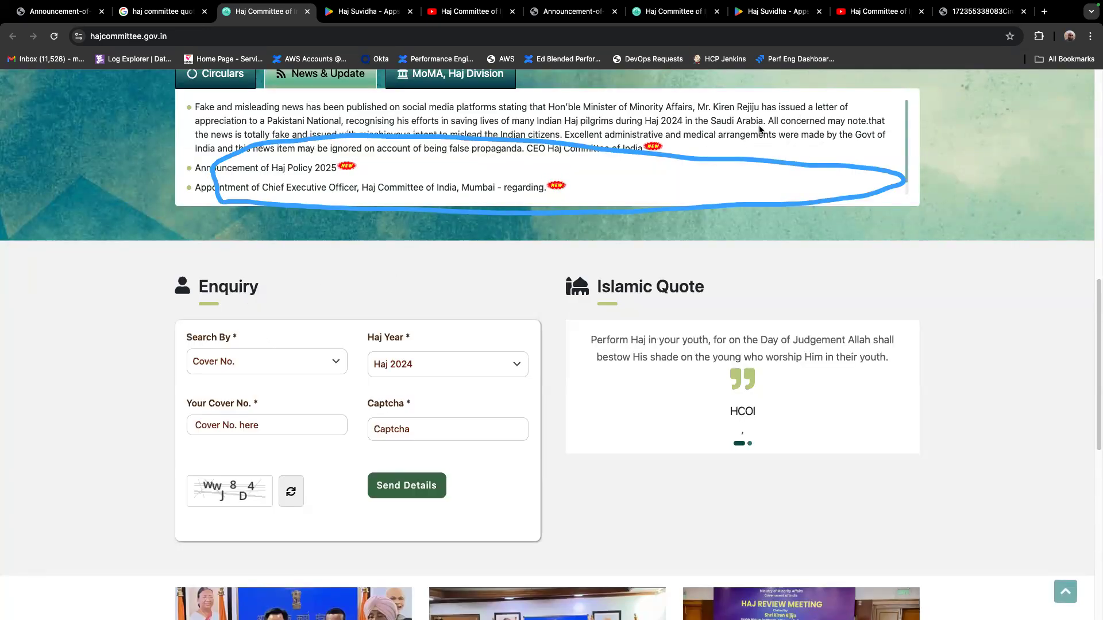
mouse_move(204, 263)
mouse_down()
mouse_move(207, 493)
mouse_move(482, 509)
mouse_move(519, 337)
mouse_move(200, 279)
mouse_up()
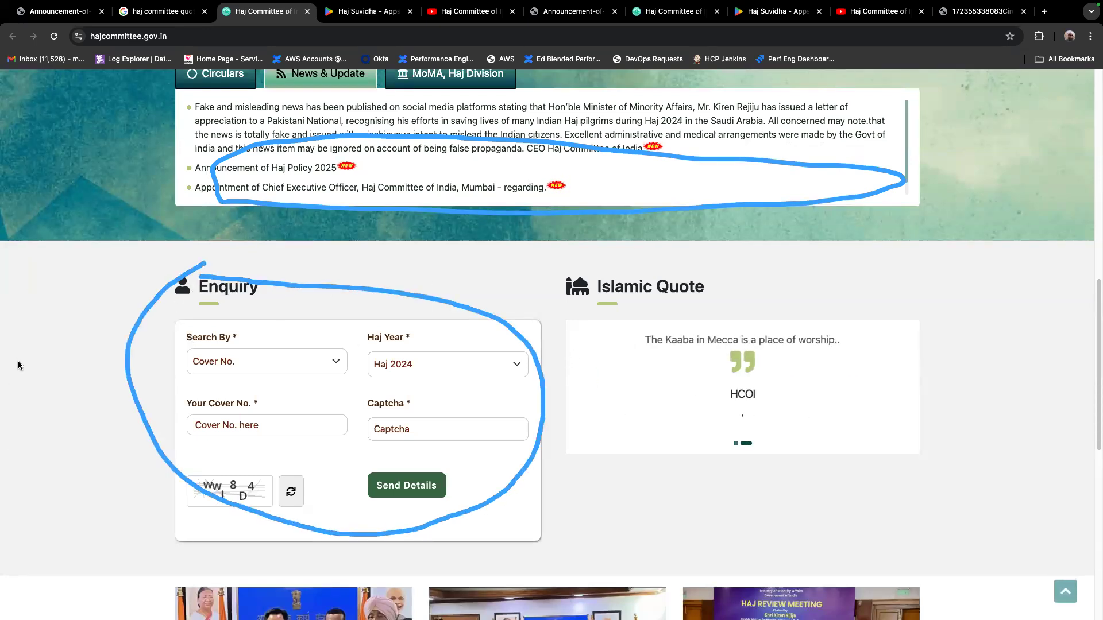
scroll(507, 339, up, 6)
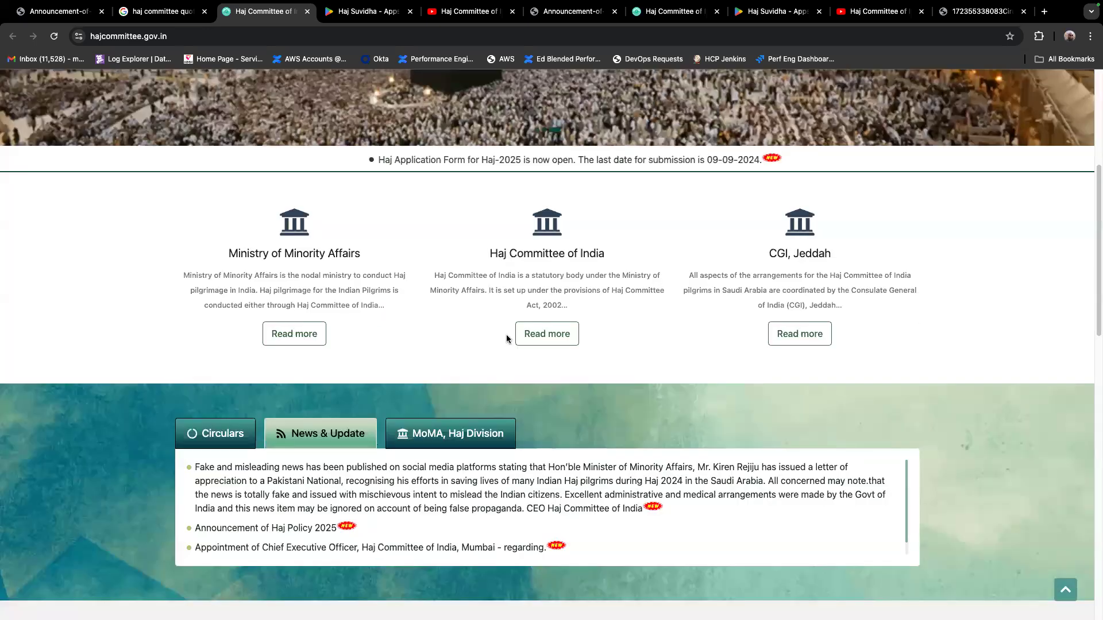
scroll(343, 207, up, 5)
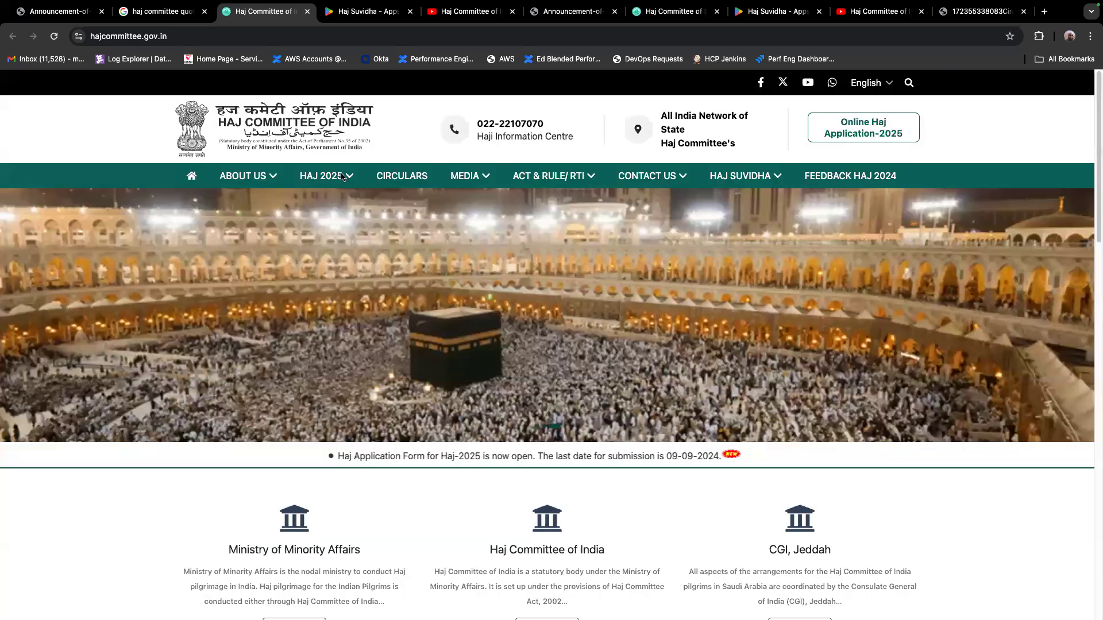
Open the year-wise Circulars page and mark the Haj - 2025 circulars with the annotation pen
click(341, 177)
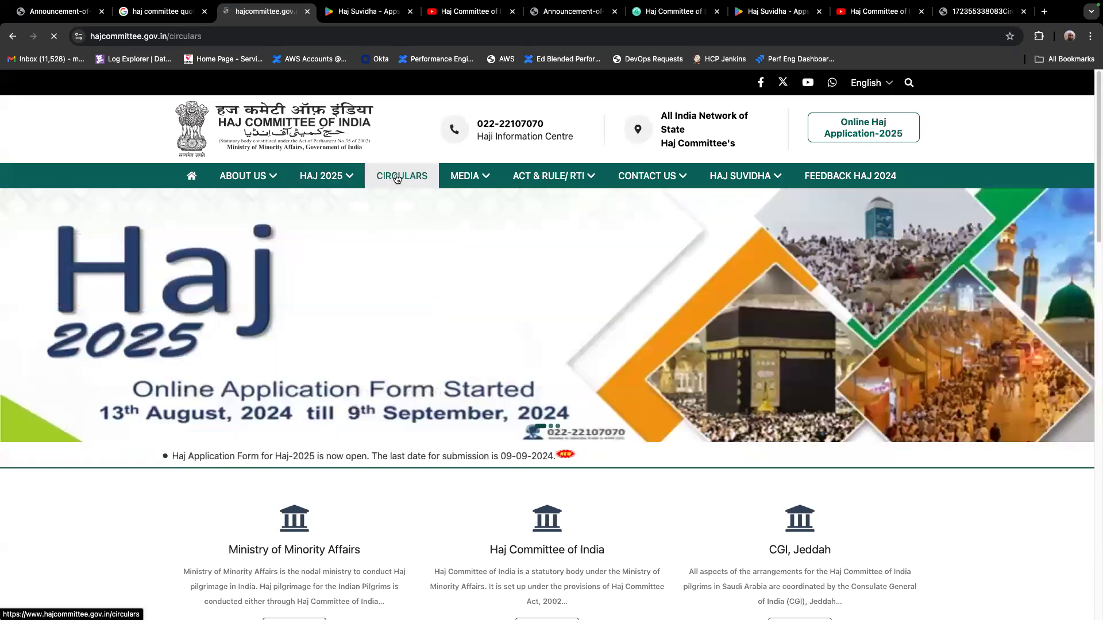
click(398, 178)
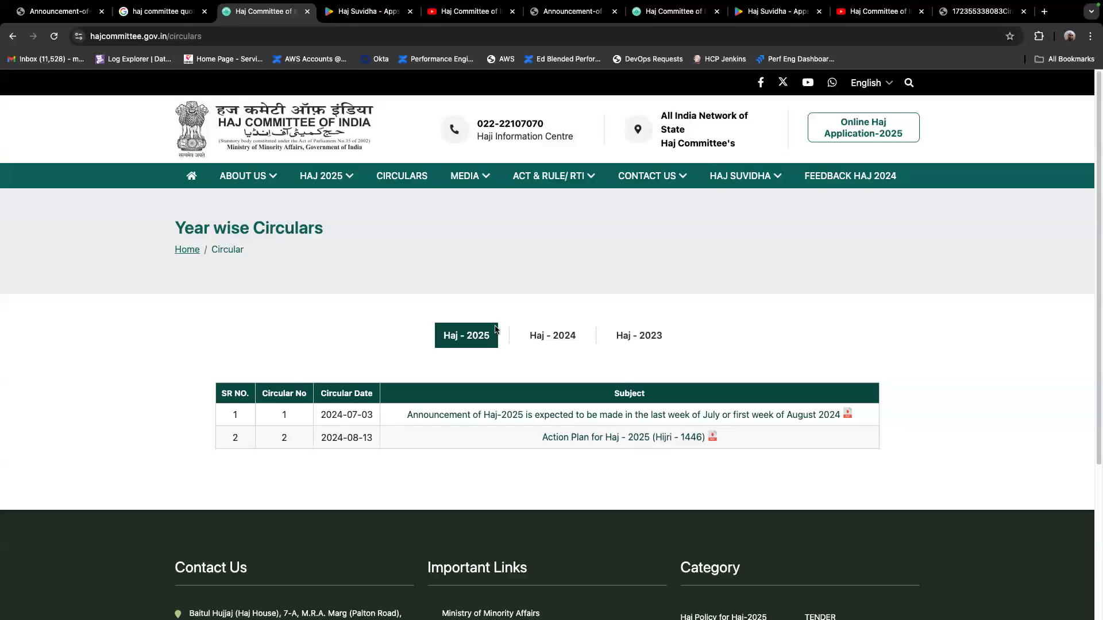
mouse_move(423, 362)
mouse_down()
mouse_move(728, 339)
mouse_move(470, 304)
mouse_move(409, 343)
mouse_move(426, 369)
mouse_up()
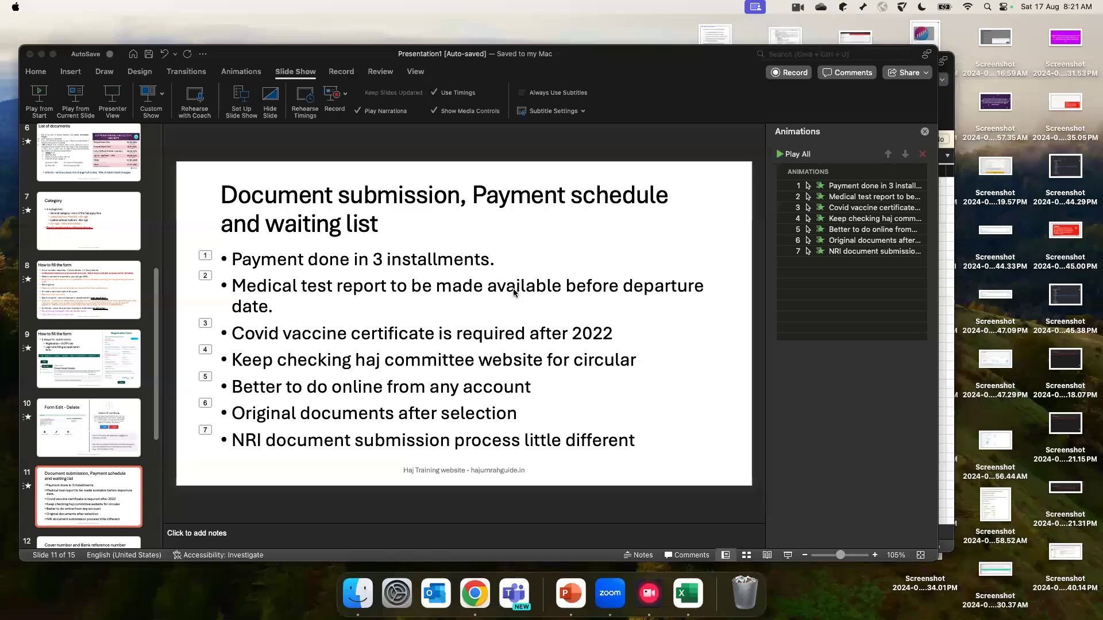
key(ctrl+Right)
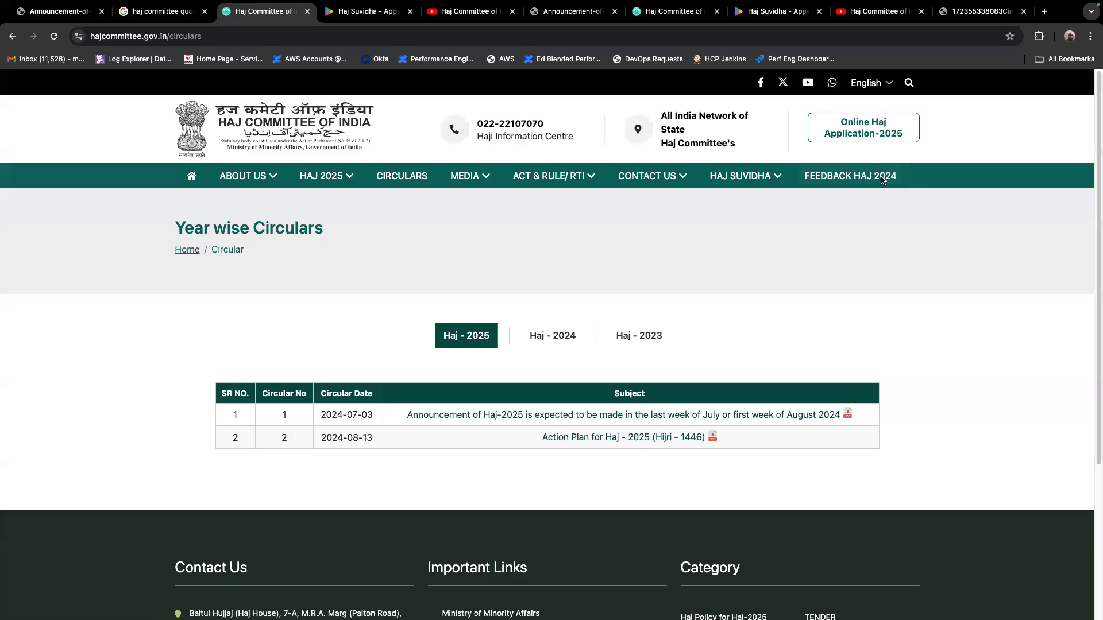
Open the Action Plan for Haj - 2025 (Hijri - 1446) circular and read through its schedule of proposed dates
click(578, 441)
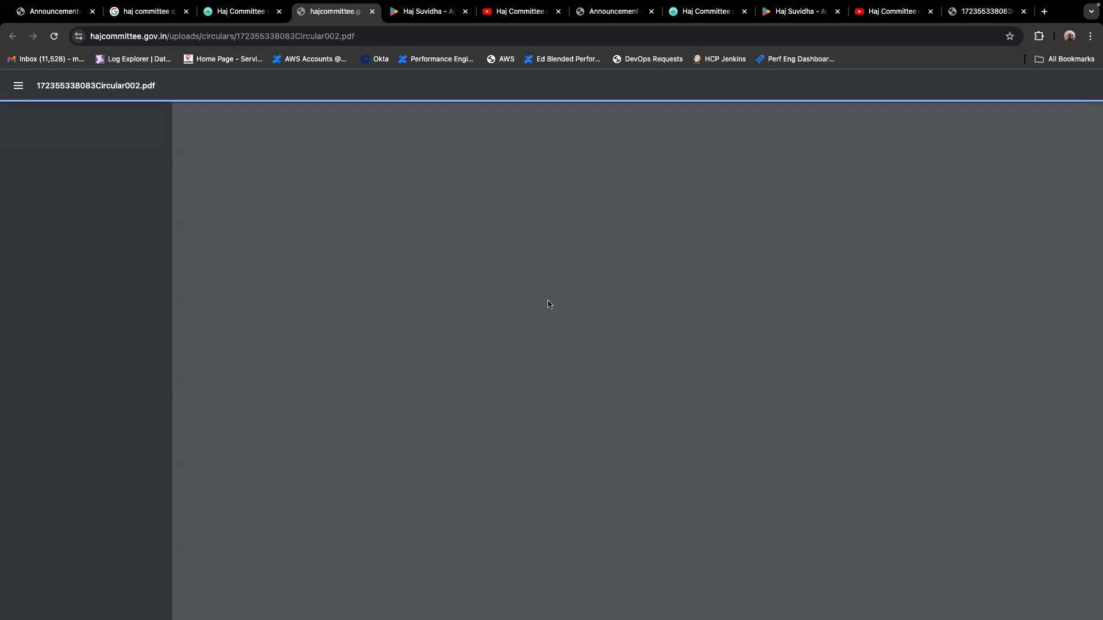
scroll(548, 305, down, 10)
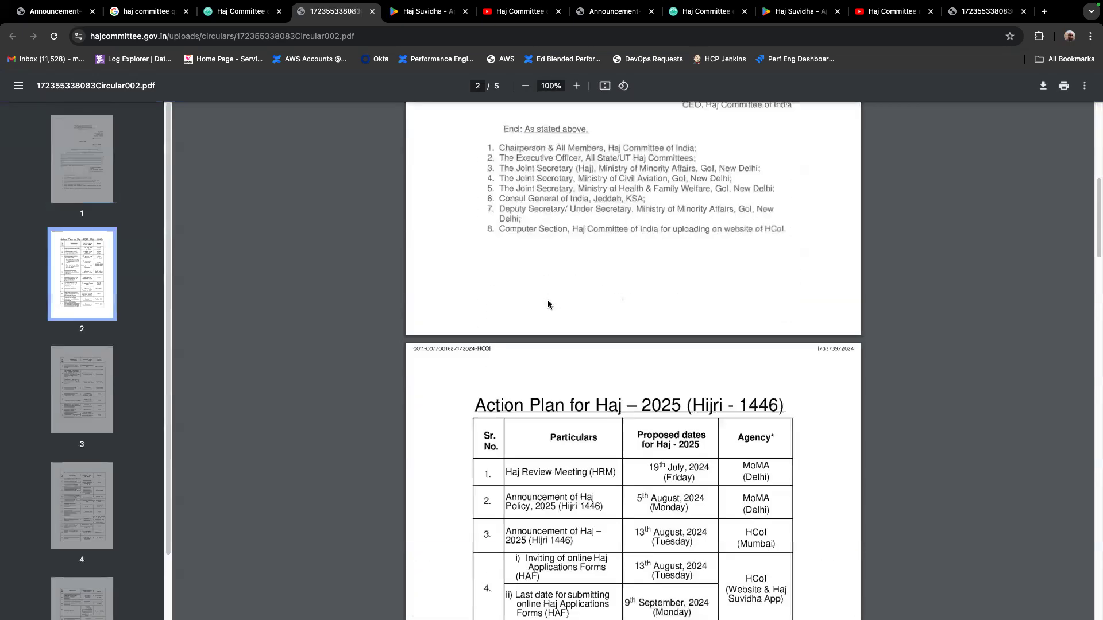
scroll(606, 367, down, 8)
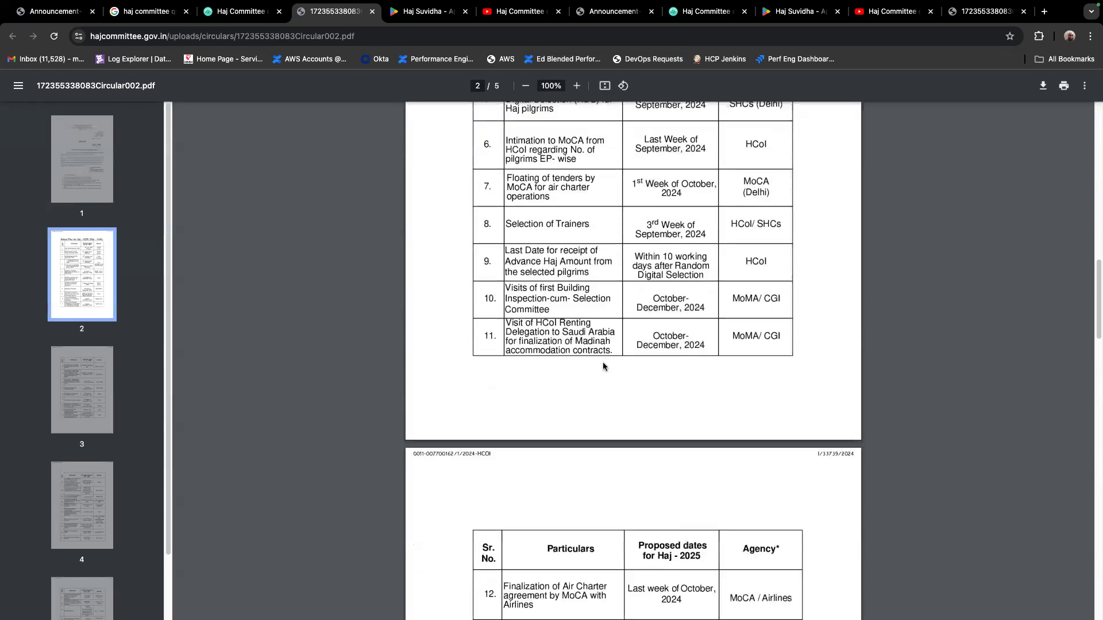
Return to the Circulars page, point an arrow at Online Haj Application-2025, clear the arrow, and open the application's login page
click(252, 11)
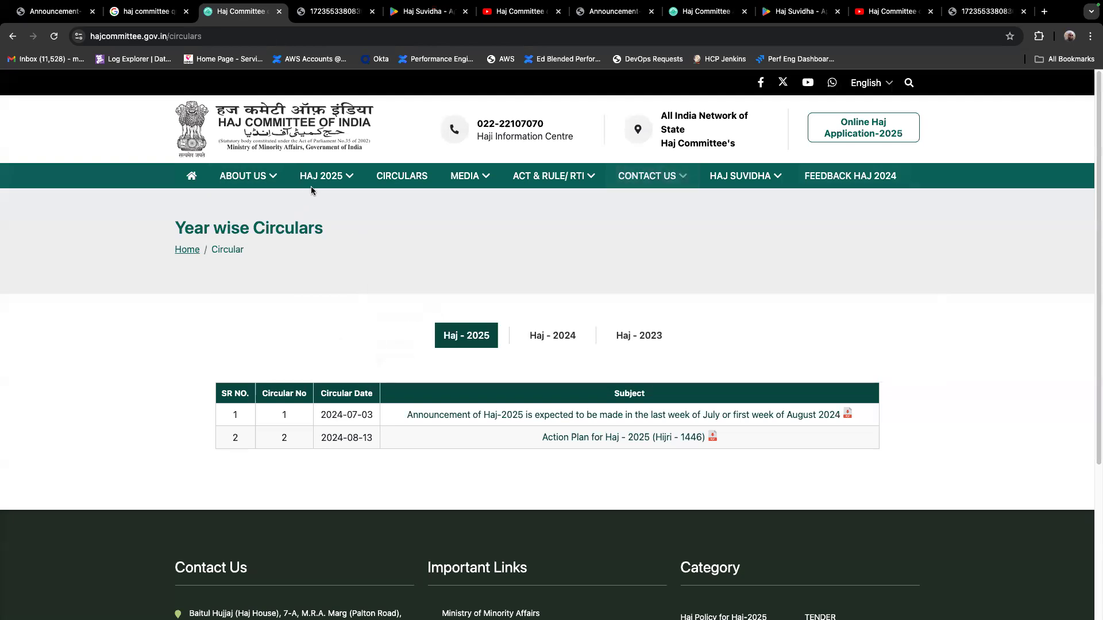
mouse_move(320, 179)
mouse_move(840, 329)
mouse_down()
mouse_move(837, 157)
mouse_move(890, 191)
mouse_up()
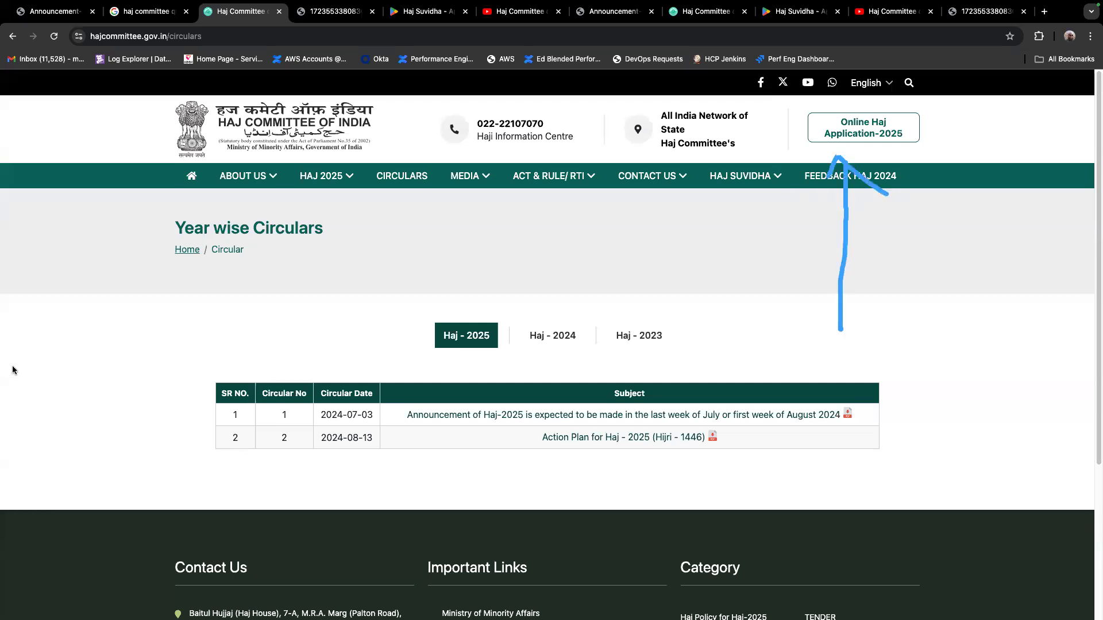
click(36, 369)
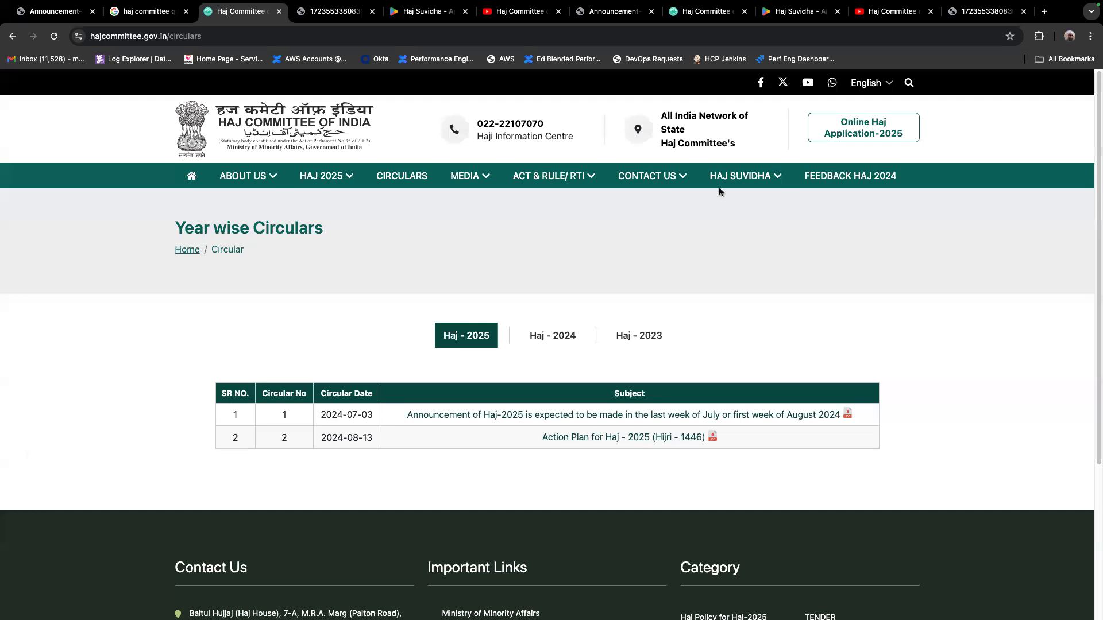
click(865, 130)
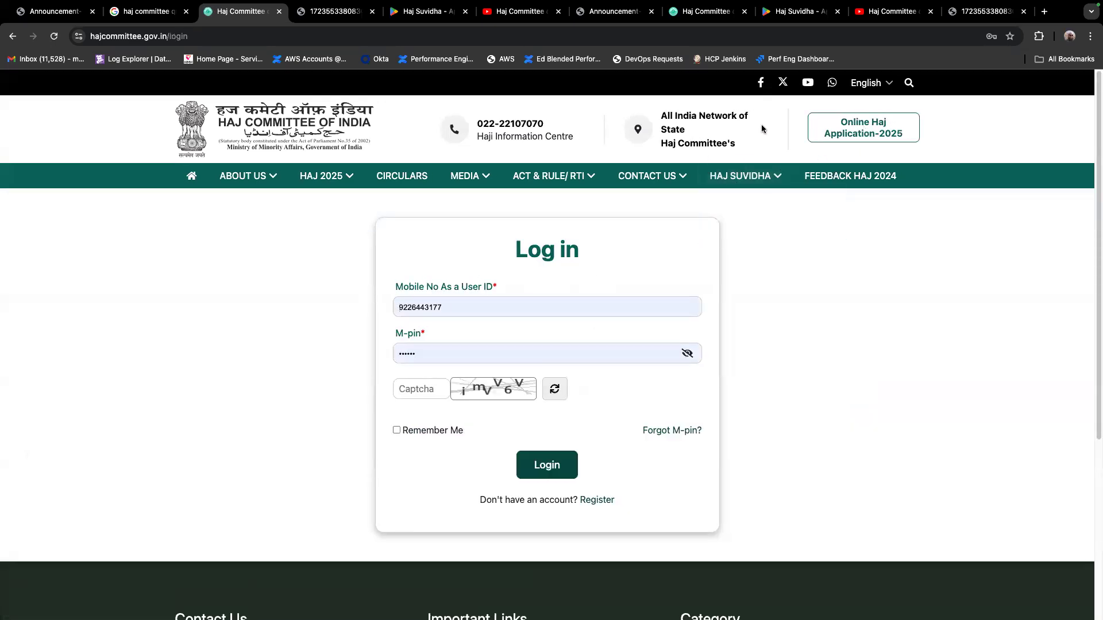
Circle the account registration link, open the Registration Form, and clear the prefilled cover head mobile number
mouse_move(469, 511)
mouse_down()
mouse_move(680, 482)
mouse_move(415, 483)
mouse_up()
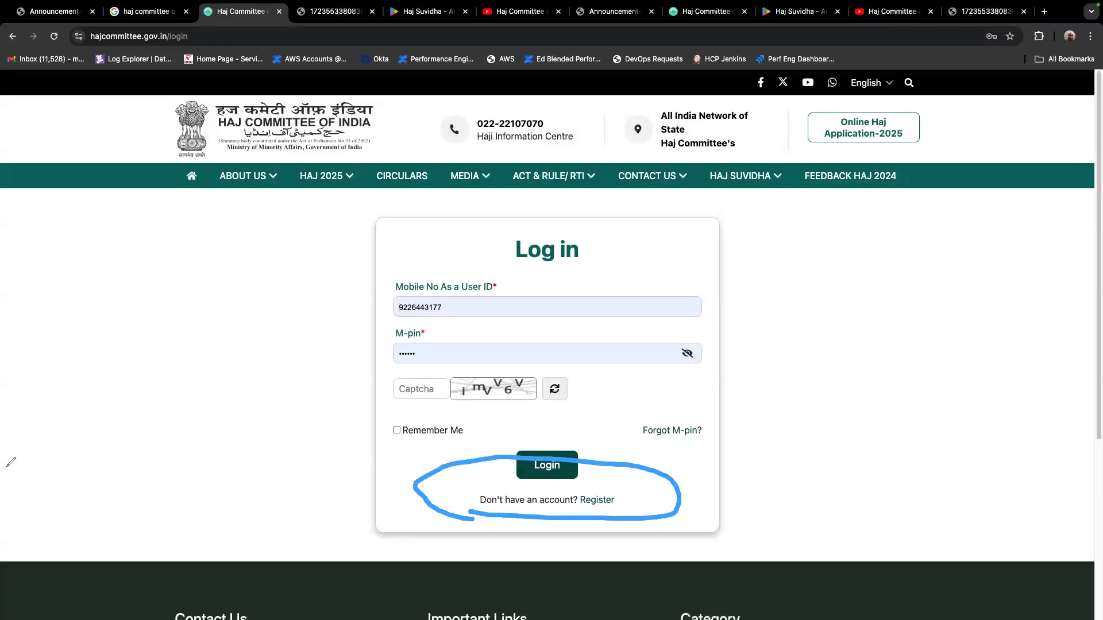
click(72, 364)
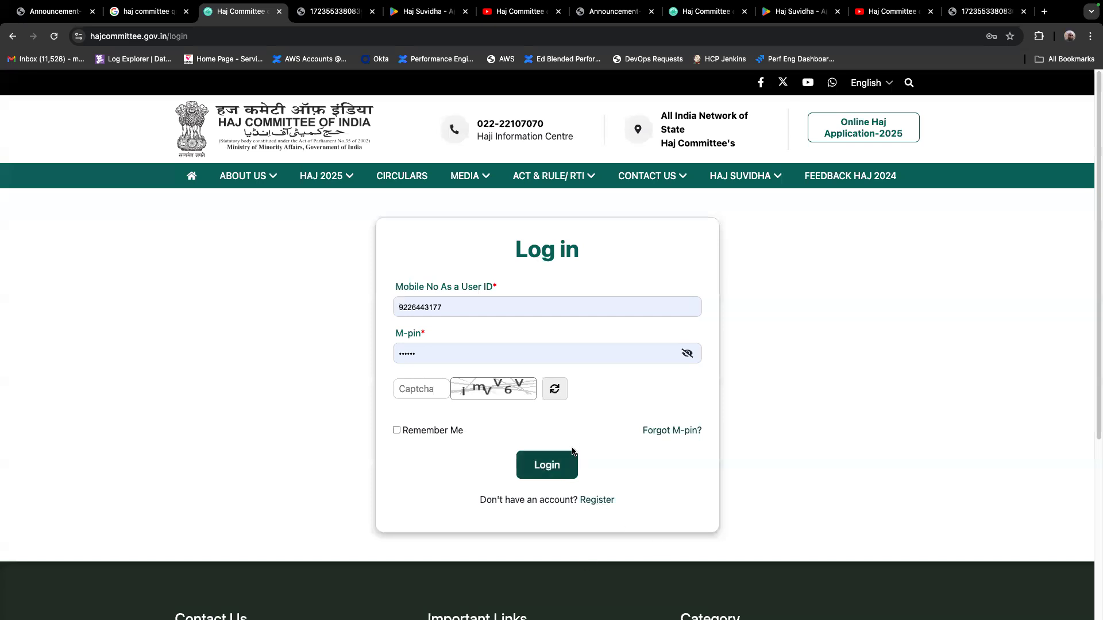
click(595, 499)
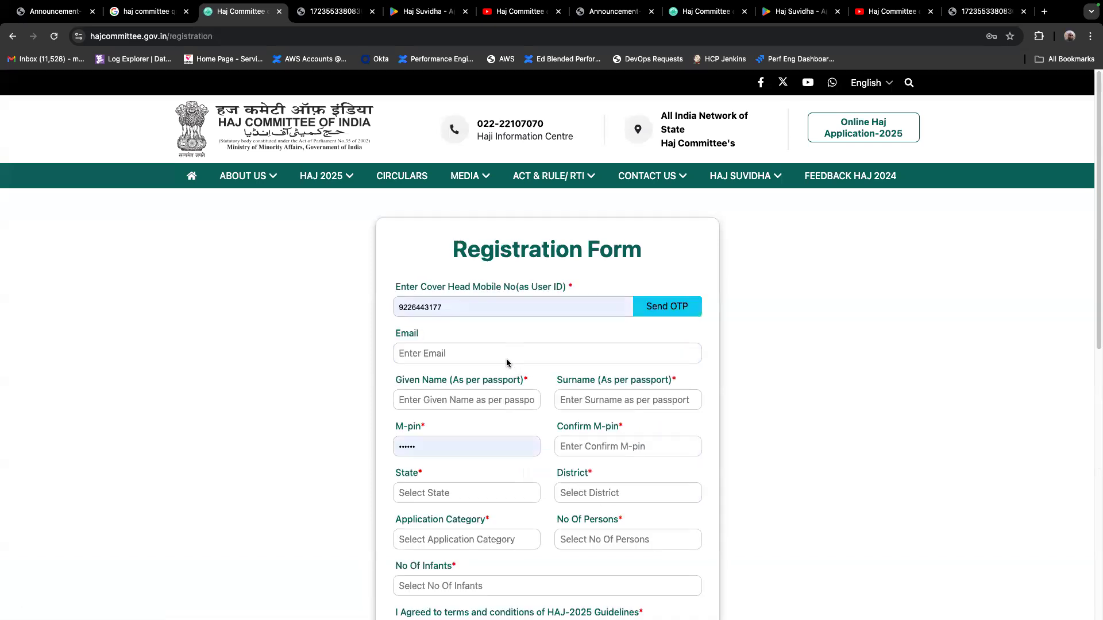
double_click(487, 311)
key(BackSpace)
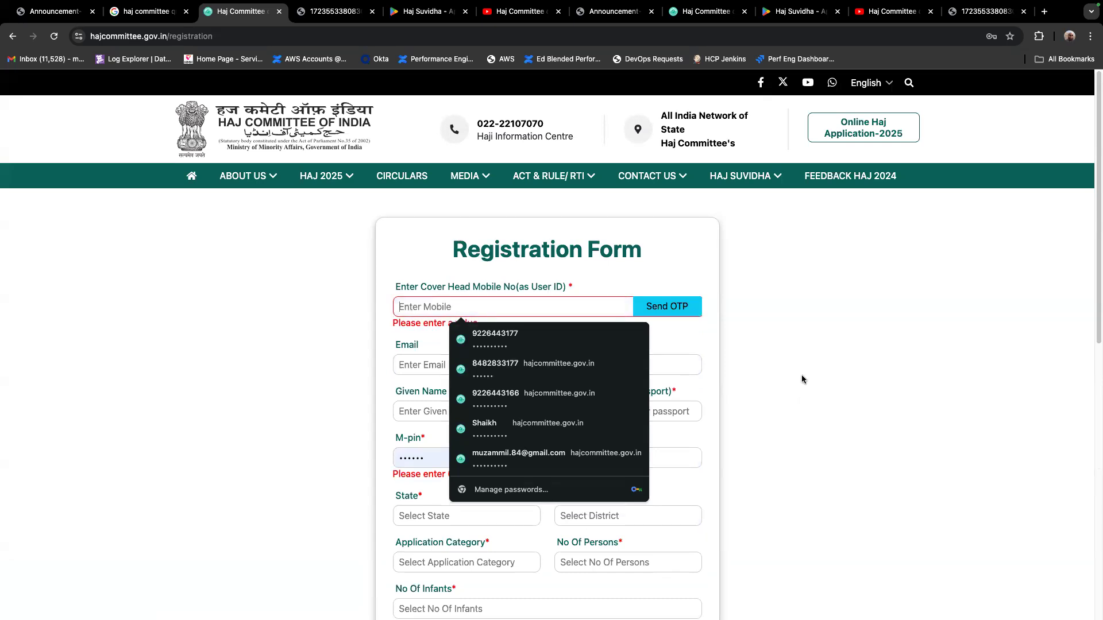
Highlight the Registration Form's fields from the cover head mobile number to the number of infants, and clear the markup
click(798, 375)
scroll(481, 350, down, 1)
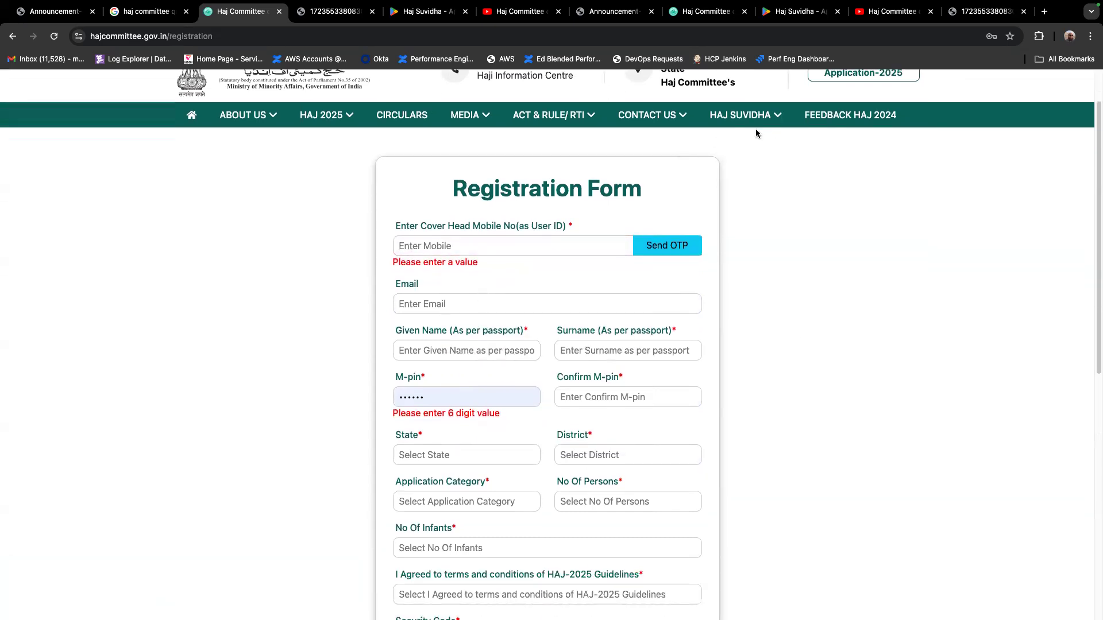
mouse_move(389, 205)
mouse_down()
mouse_move(778, 402)
mouse_move(476, 553)
mouse_move(385, 220)
mouse_move(403, 215)
mouse_up()
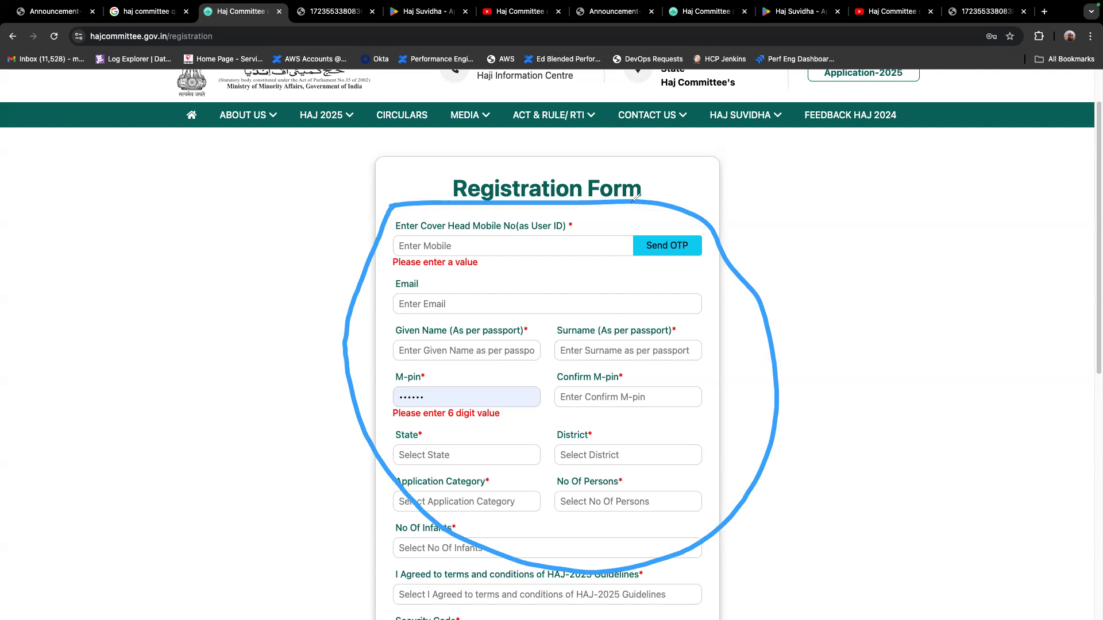
click(55, 362)
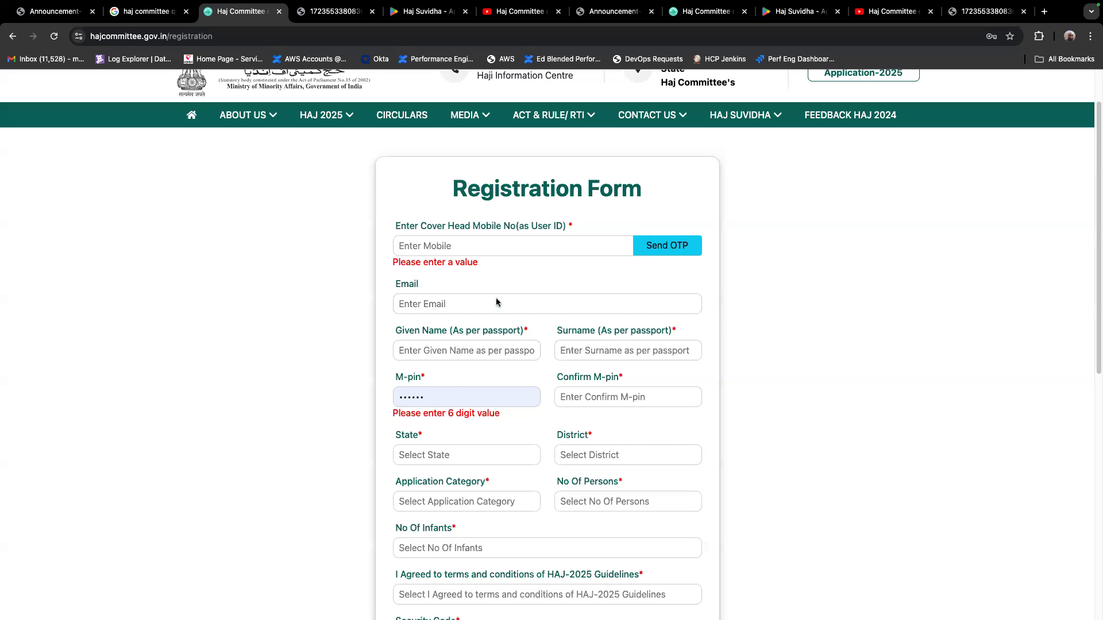
Examine the State and Application Category options and the remaining fields of the Registration Form without choosing anything
scroll(497, 302, down, 3)
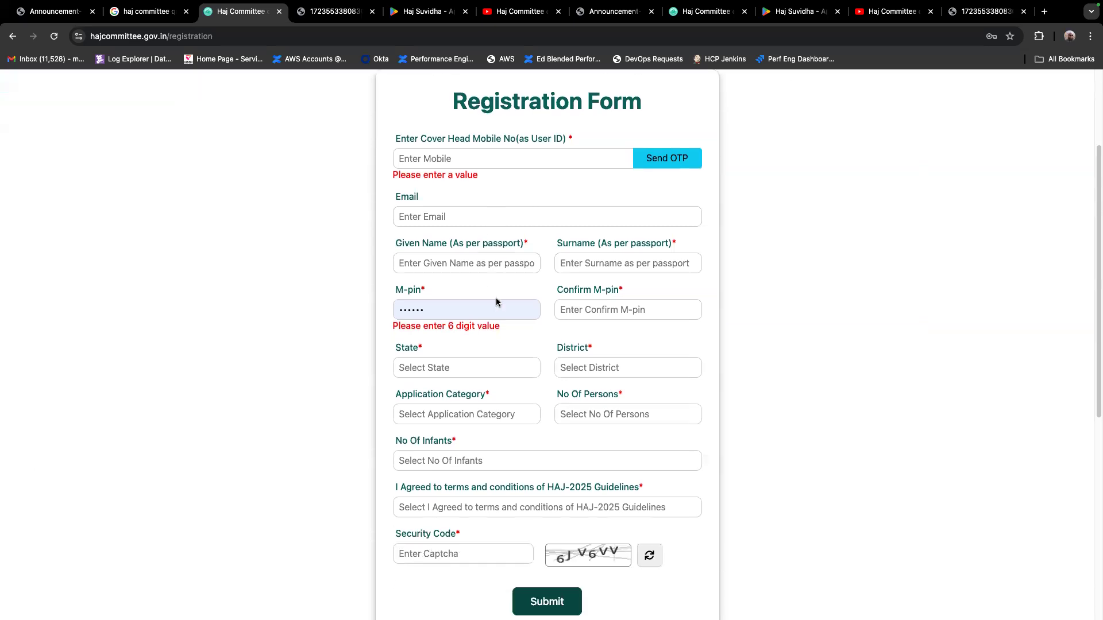
click(462, 371)
click(553, 346)
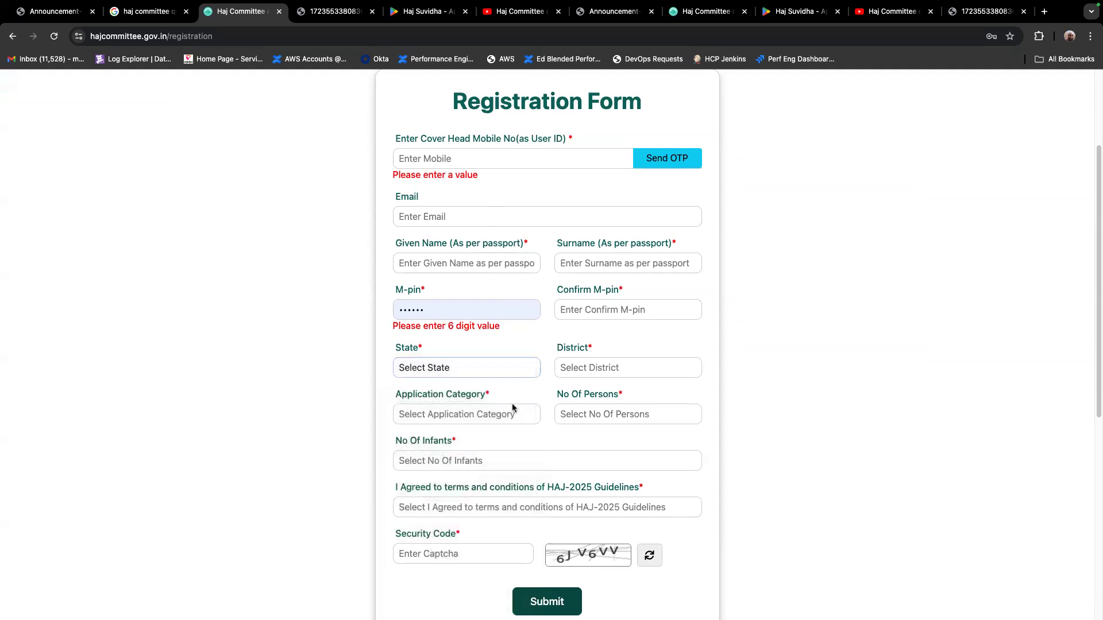
click(499, 416)
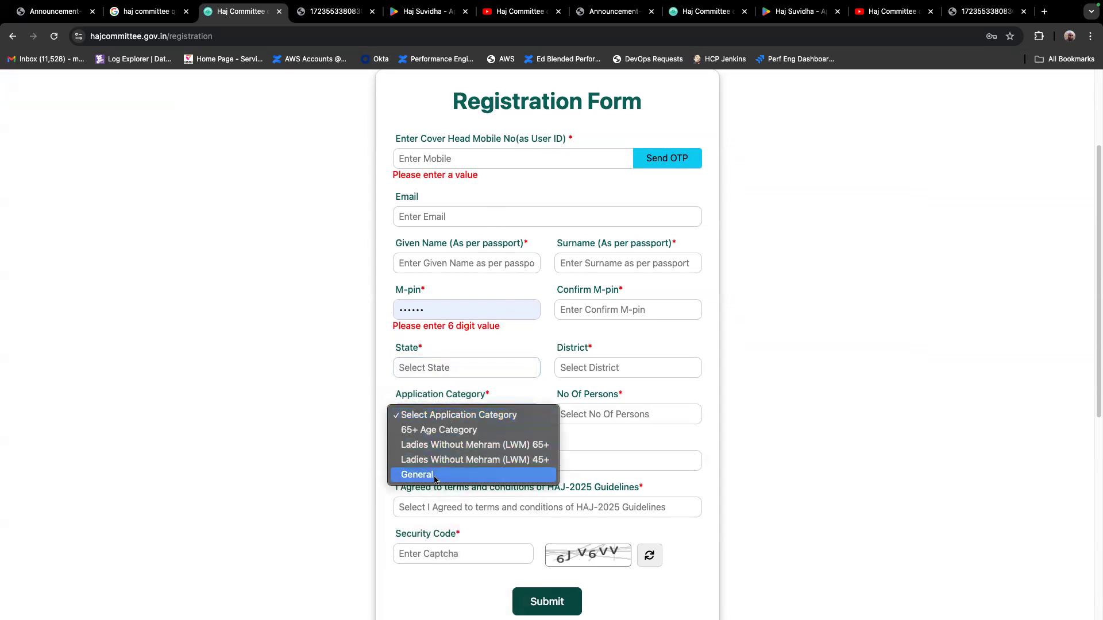
click(547, 386)
scroll(544, 383, down, 3)
scroll(544, 382, up, 5)
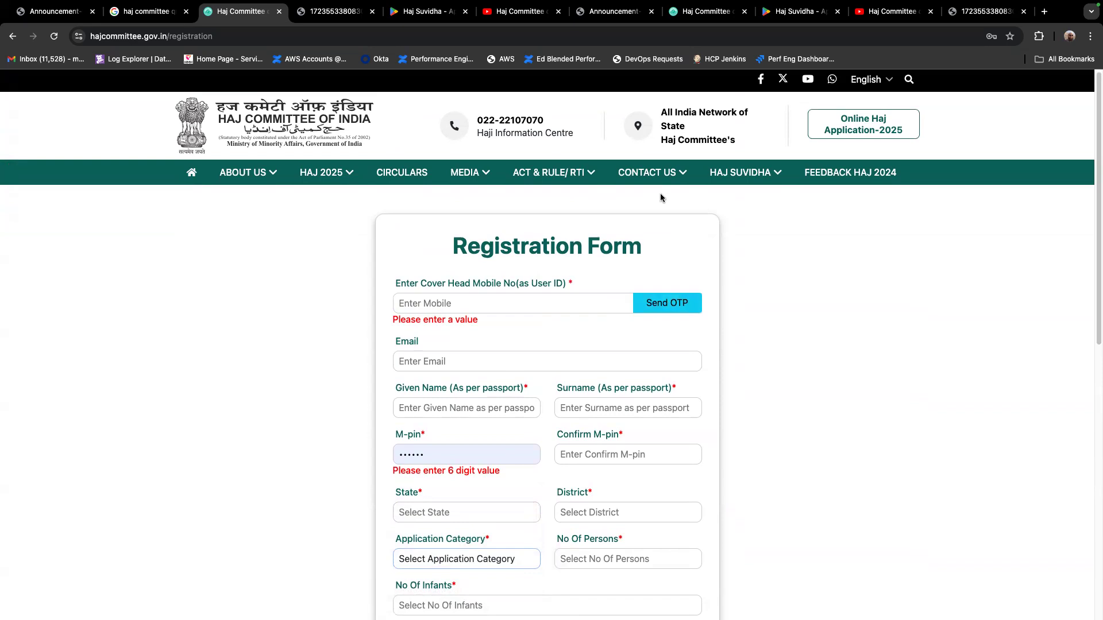
scroll(537, 342, down, 4)
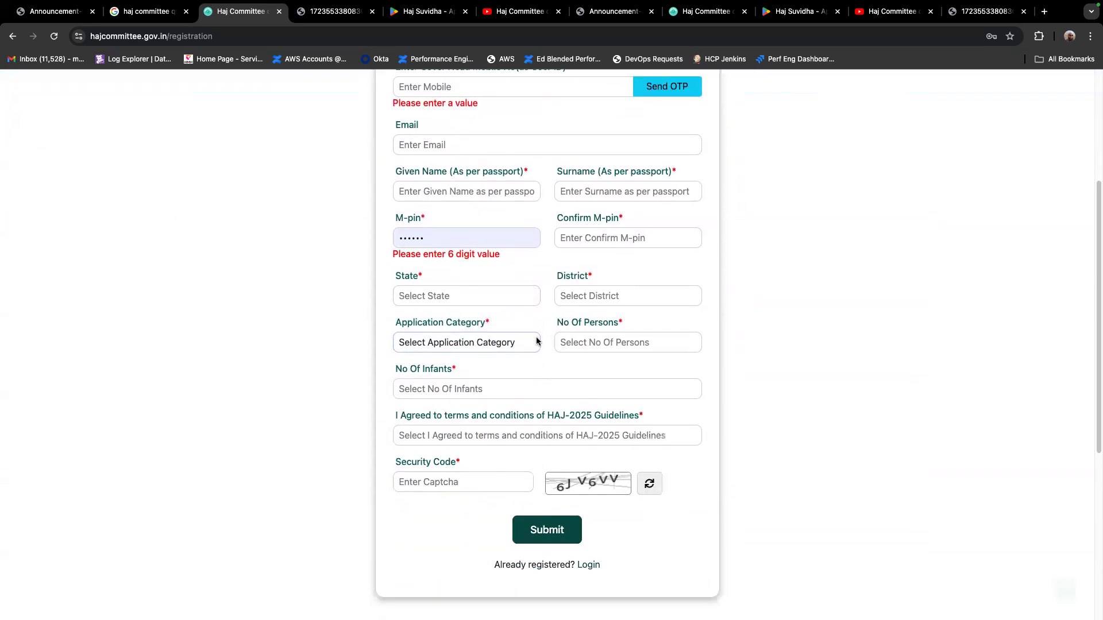
scroll(539, 292, up, 4)
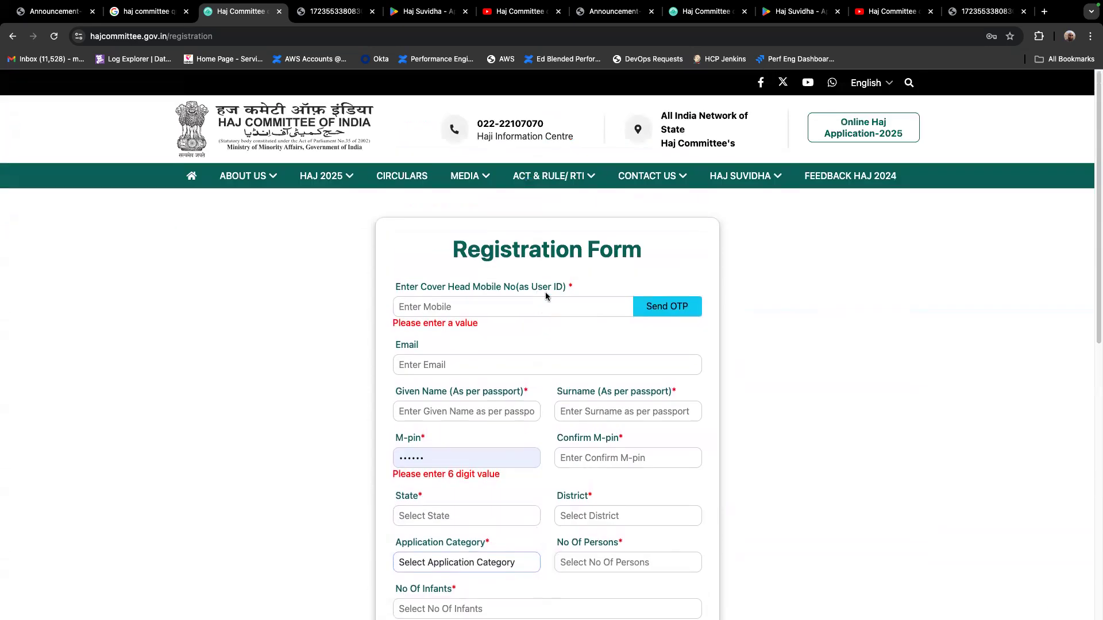
Log in to the online application with the second saved account's mobile number, M-pin and the captcha, and open the group details for editing
click(865, 128)
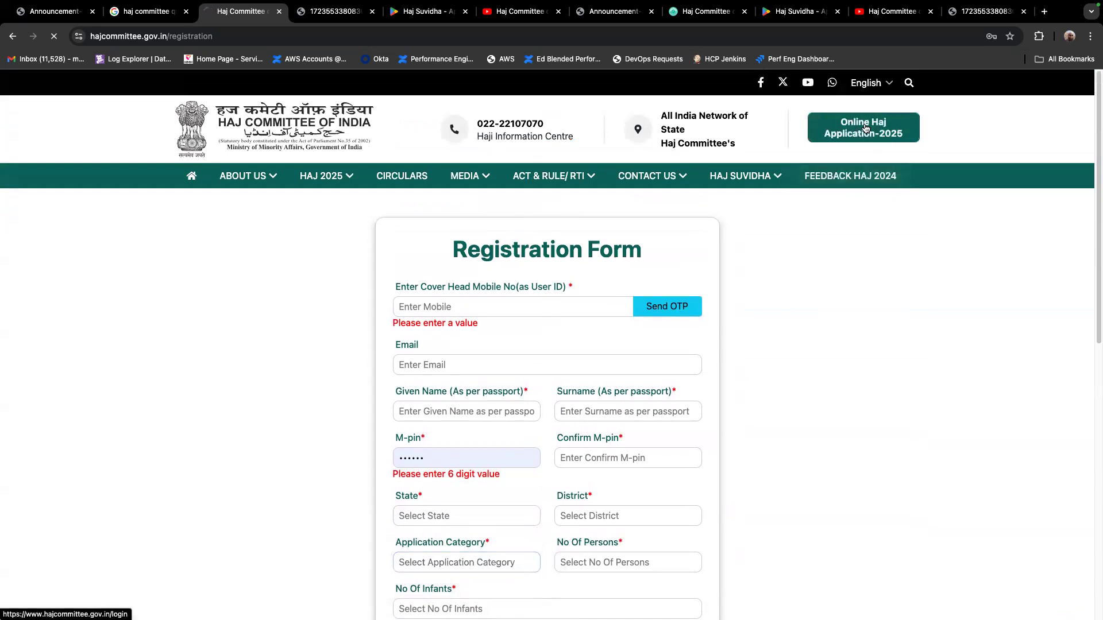
double_click(473, 308)
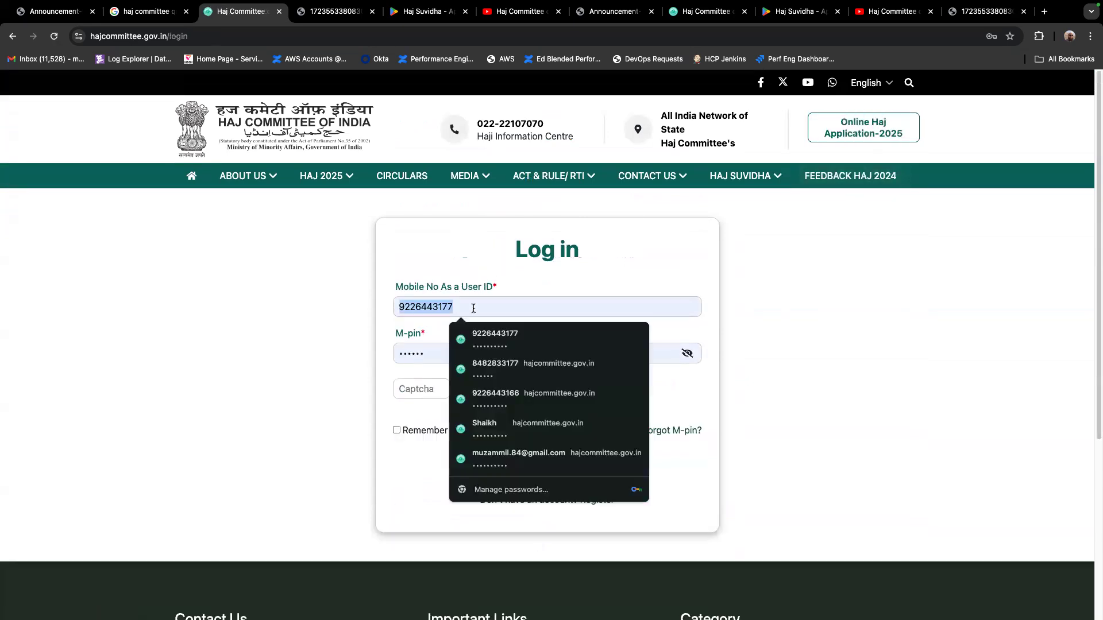
click(494, 369)
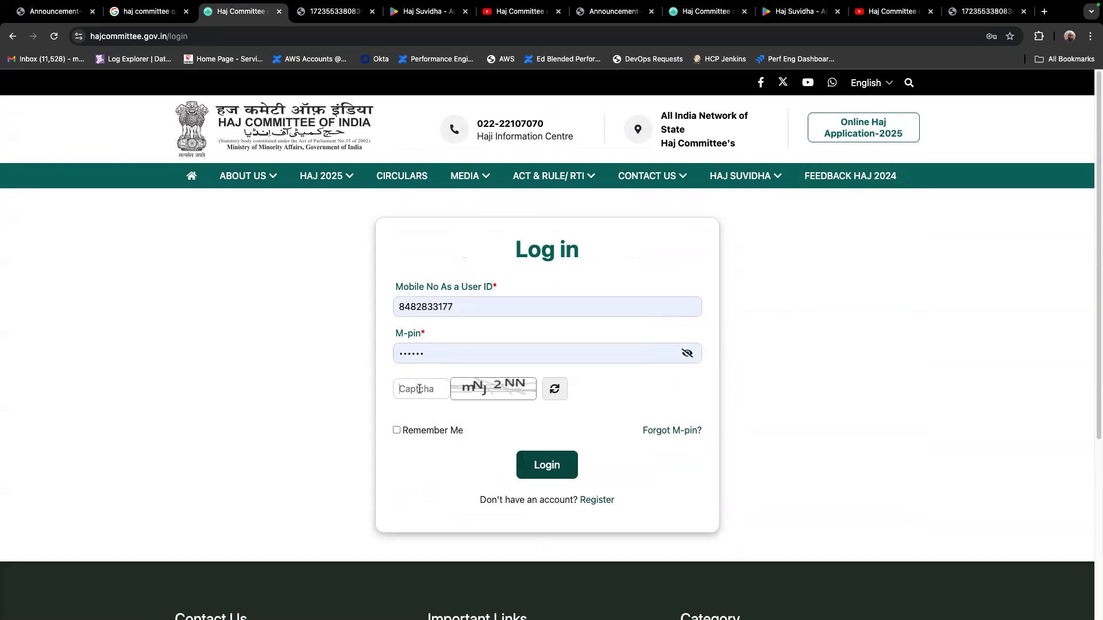
text(mNJ2NN)
click(546, 465)
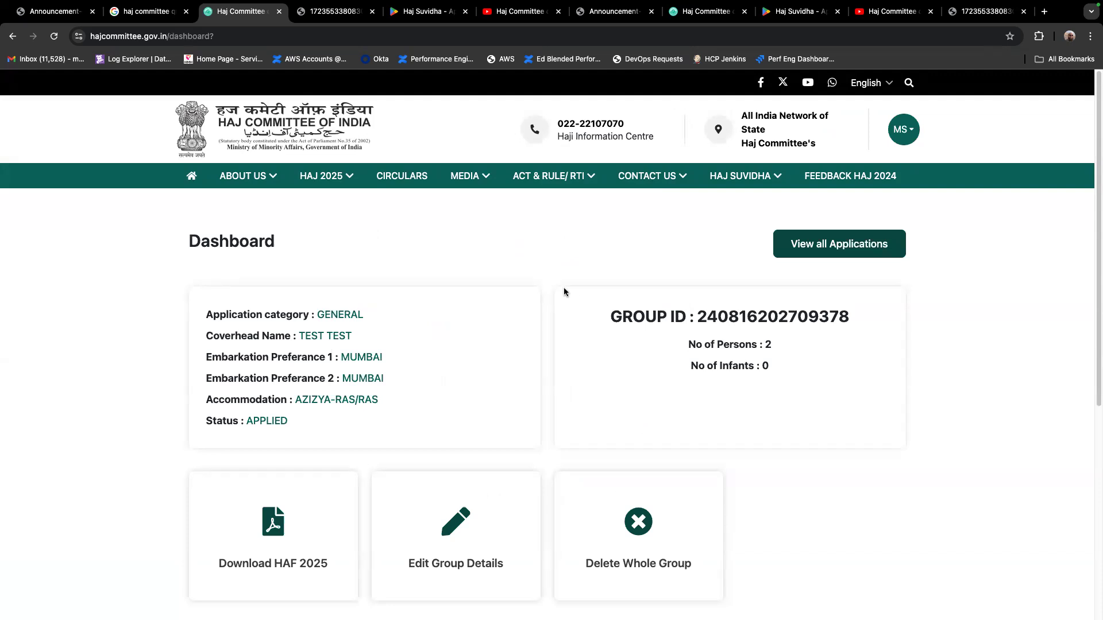
click(457, 542)
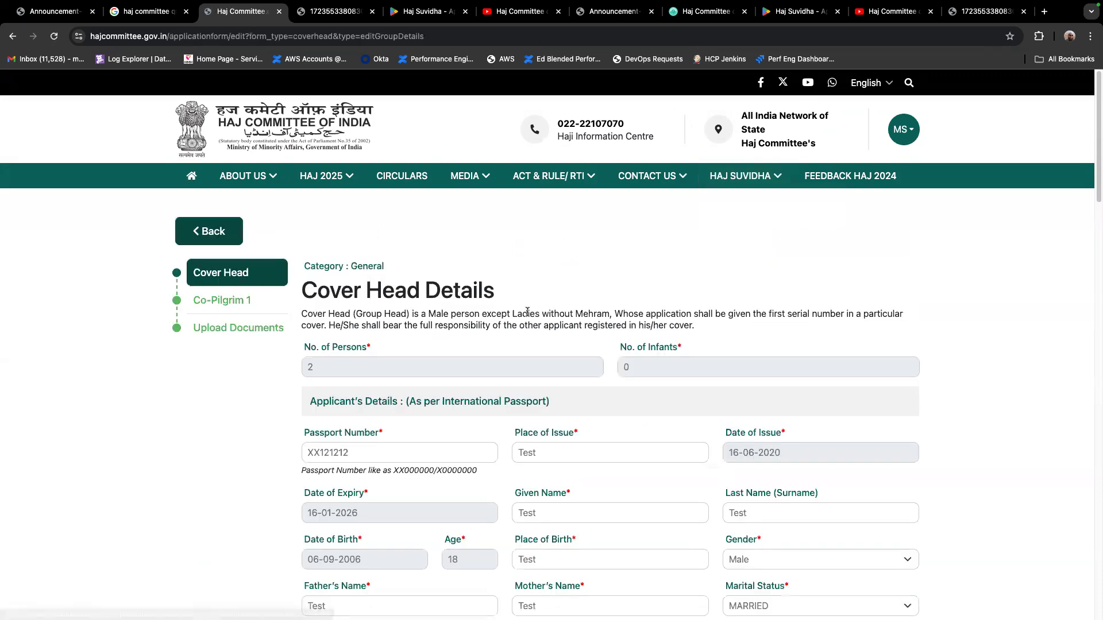
Circle the passport-based Applicant's Details fields on the Cover Head form, and clear the markup
scroll(503, 304, down, 1)
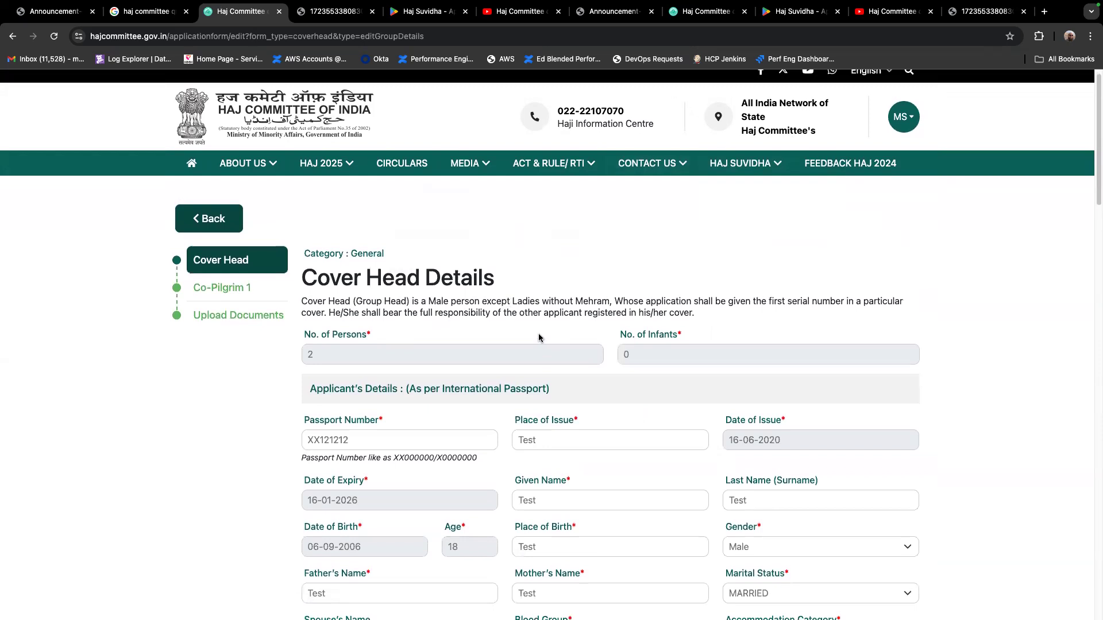
scroll(534, 344, down, 5)
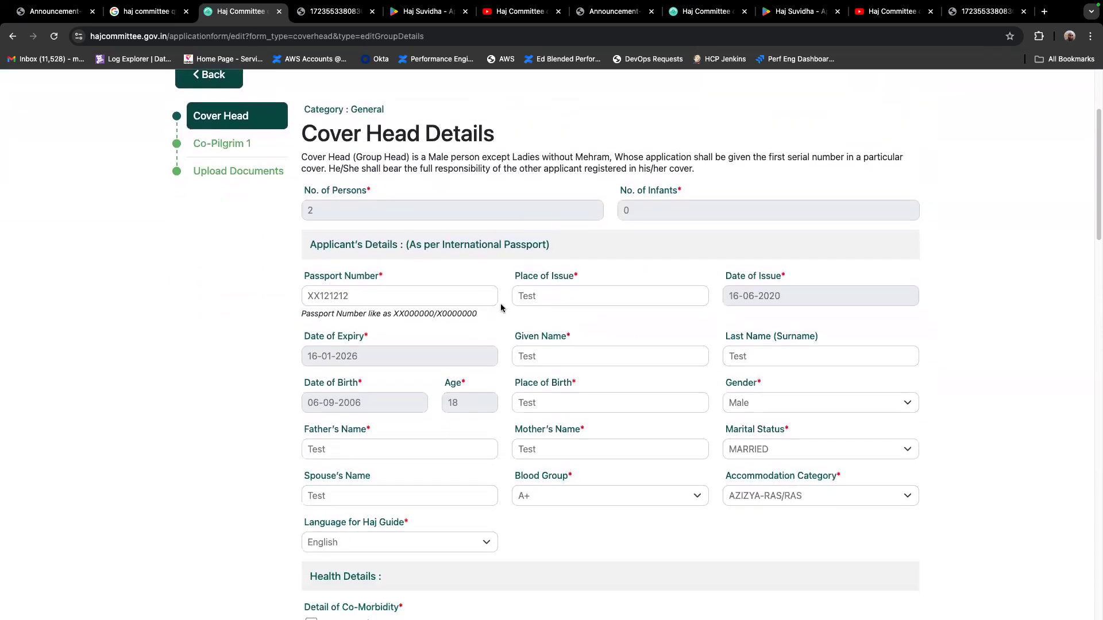
scroll(501, 305, up, 2)
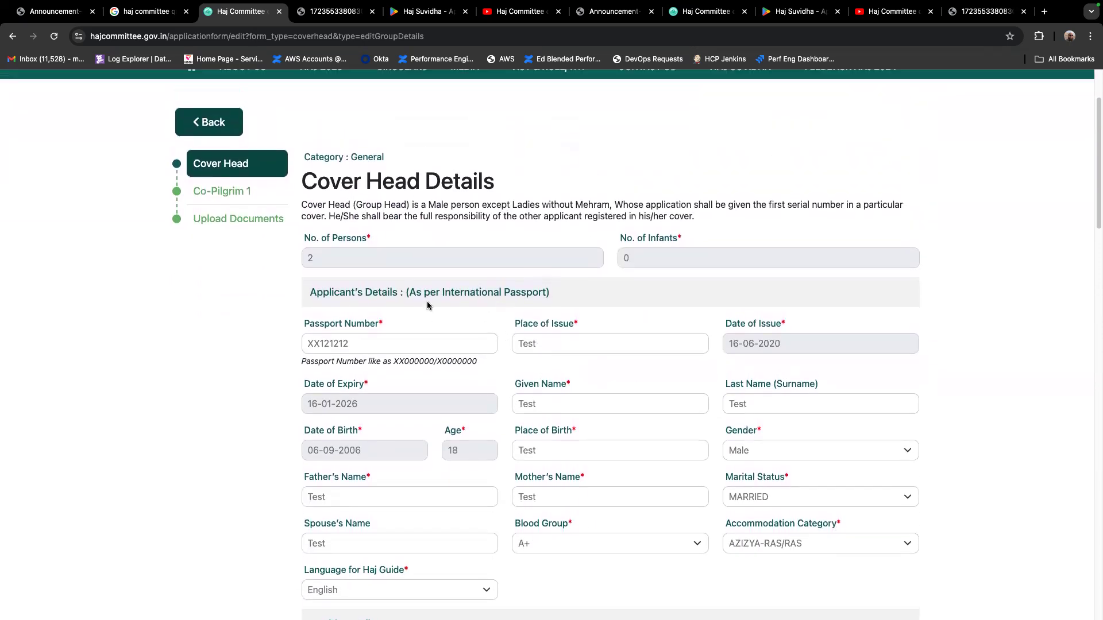
scroll(535, 336, down, 2)
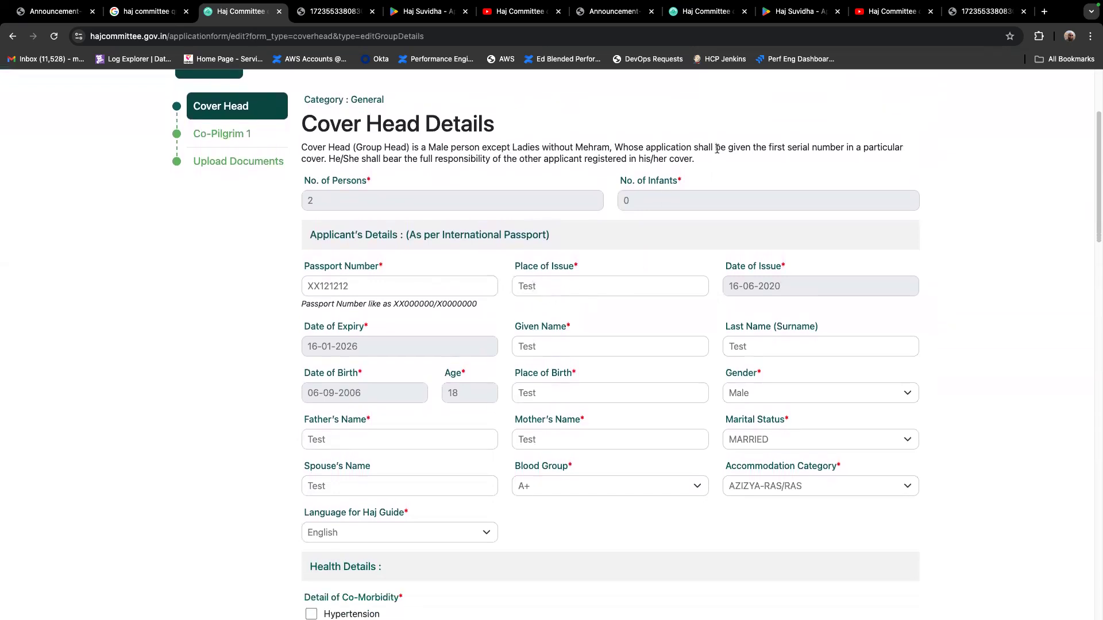
mouse_move(299, 258)
mouse_down()
mouse_move(821, 263)
mouse_move(914, 488)
mouse_move(248, 526)
mouse_move(305, 263)
mouse_up()
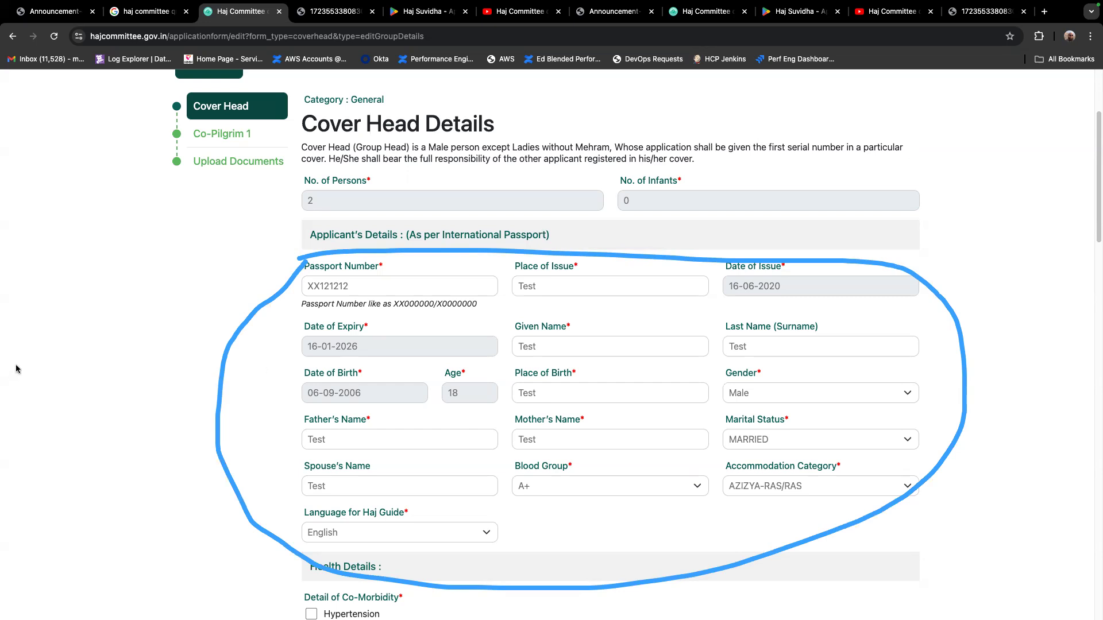
click(80, 360)
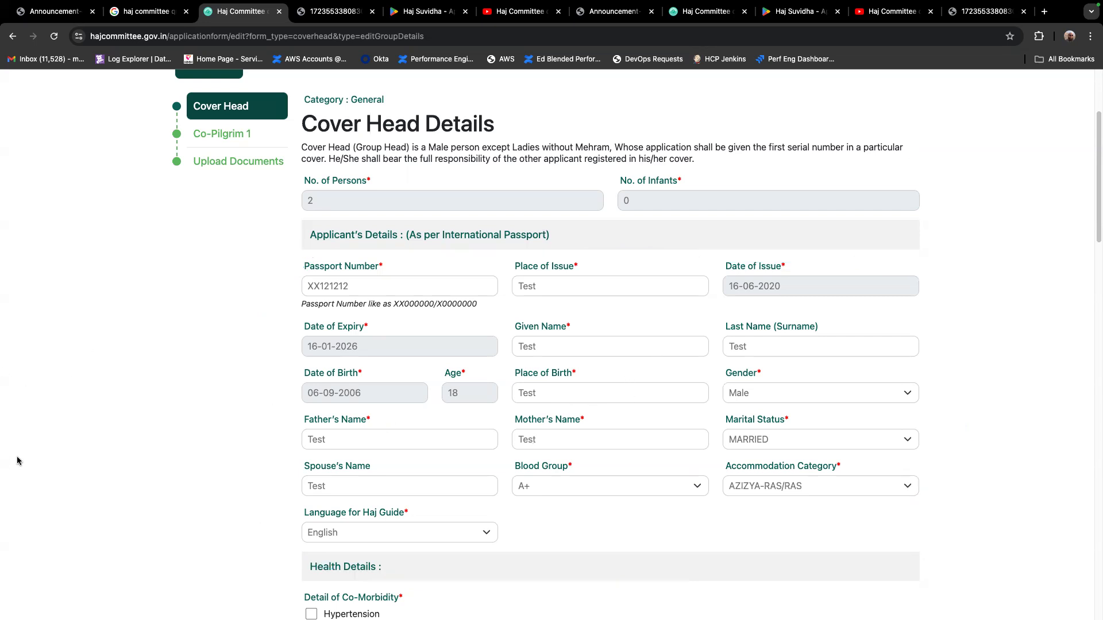
Examine the cover head's Health Details and the Address same as Passport options without changing the selection
scroll(553, 332, down, 4)
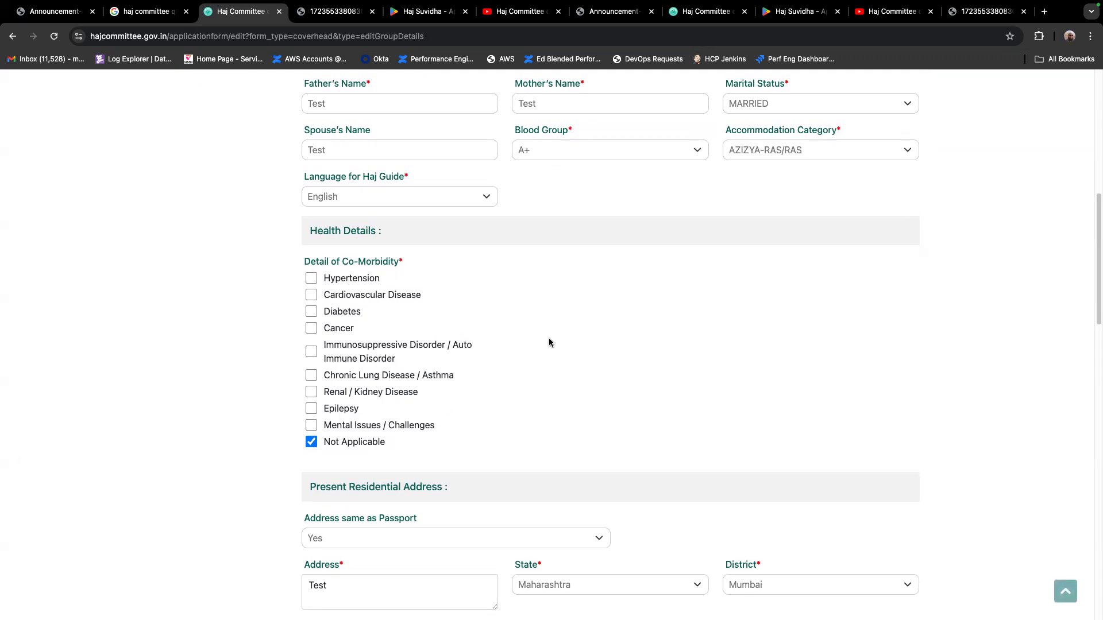
scroll(549, 342, down, 3)
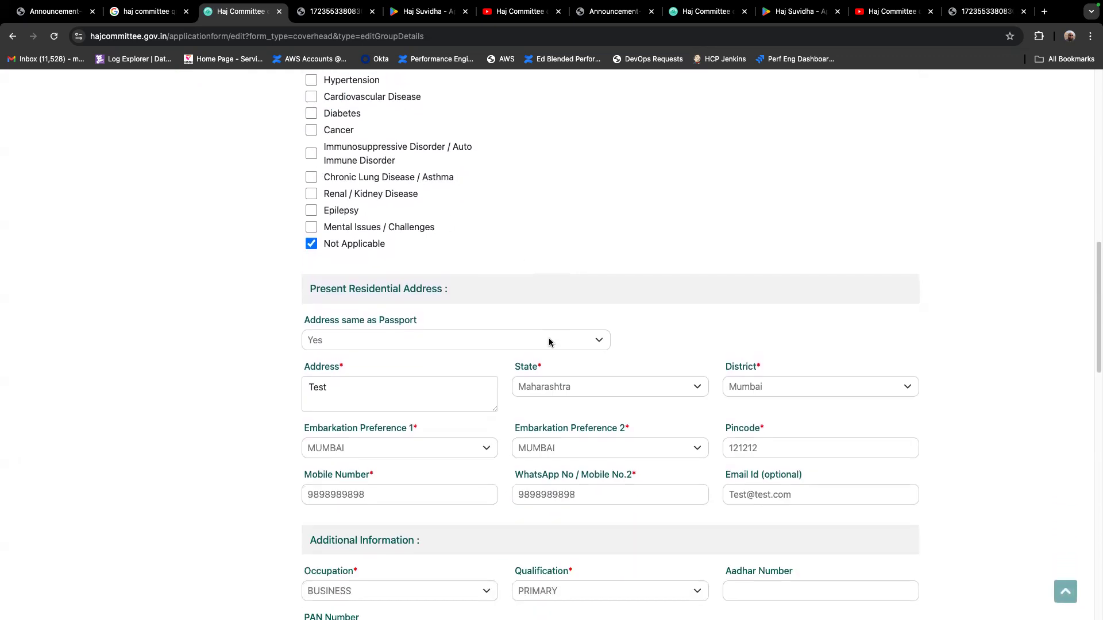
click(520, 345)
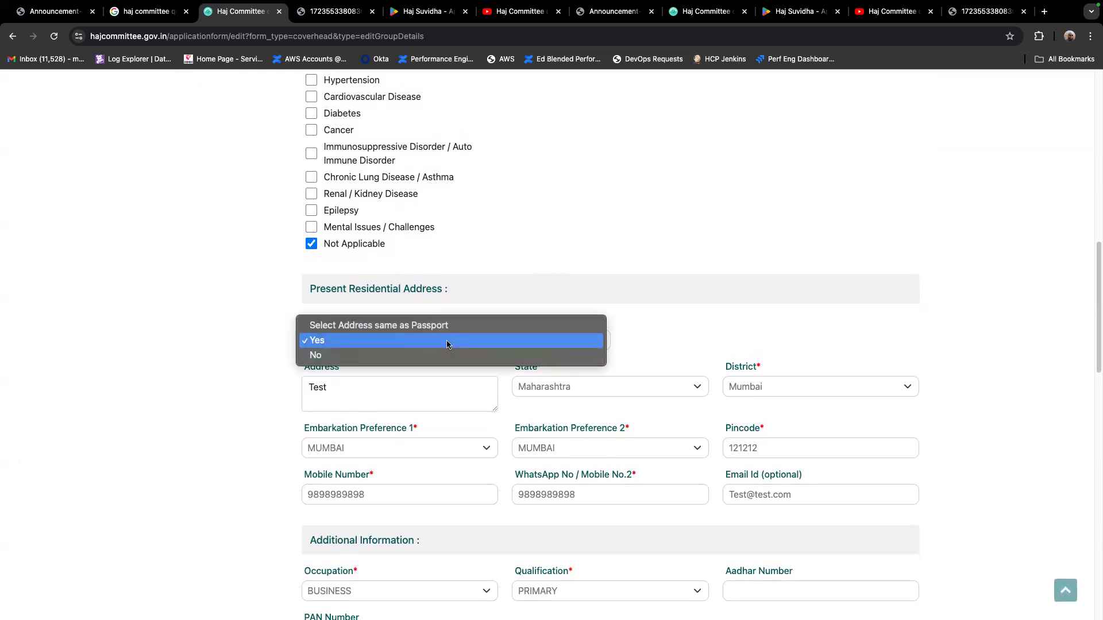
click(658, 339)
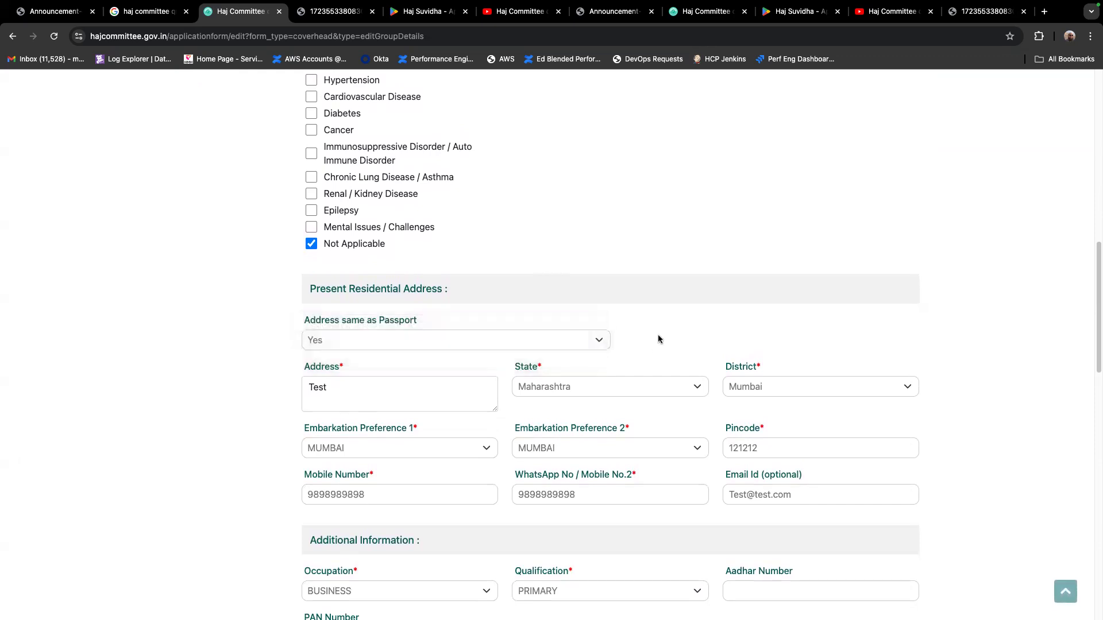
Circle the two embarkation preferences and the pincode in the cover head's Present Residential Address section, and clear the markup
scroll(659, 339, down, 2)
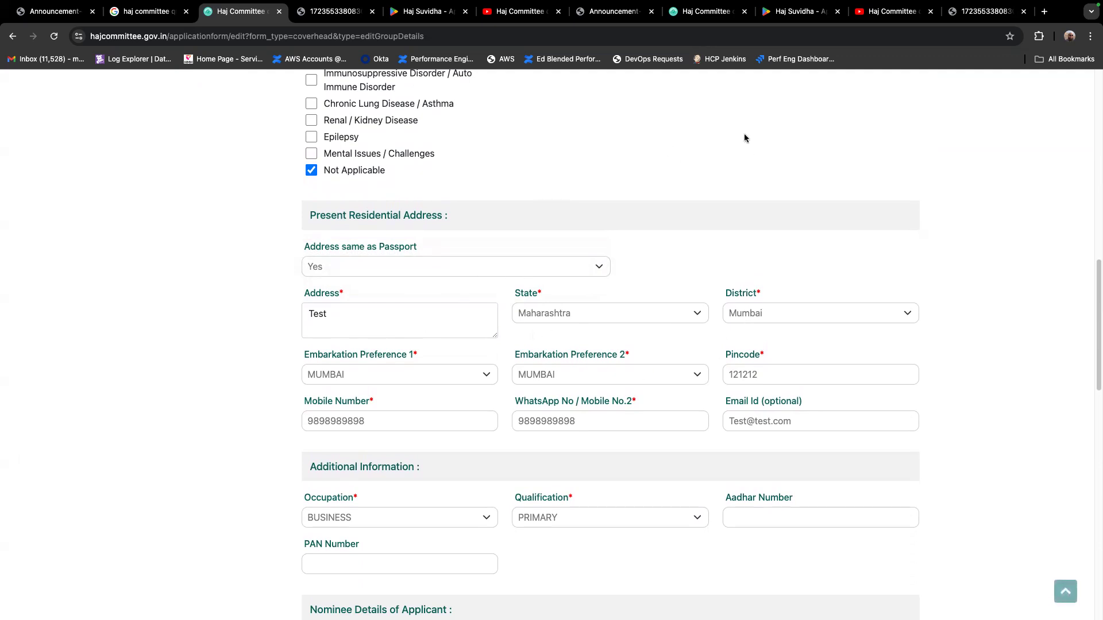
mouse_move(274, 344)
mouse_down()
mouse_move(1009, 338)
mouse_move(468, 424)
mouse_up()
mouse_move(401, 419)
mouse_down()
mouse_move(250, 352)
mouse_move(273, 343)
mouse_up()
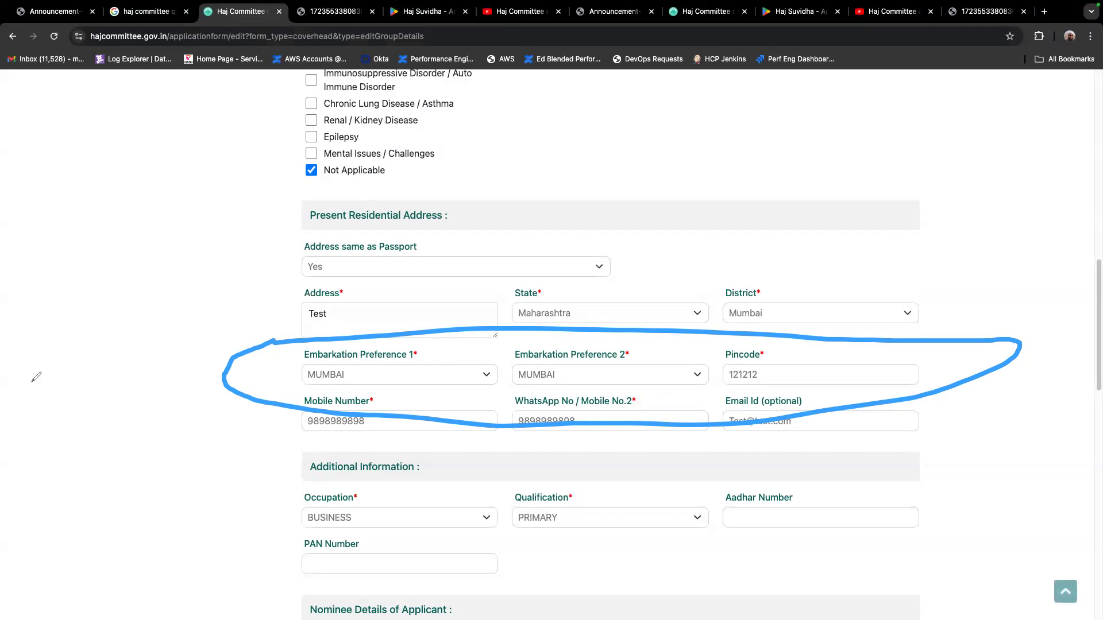
click(68, 367)
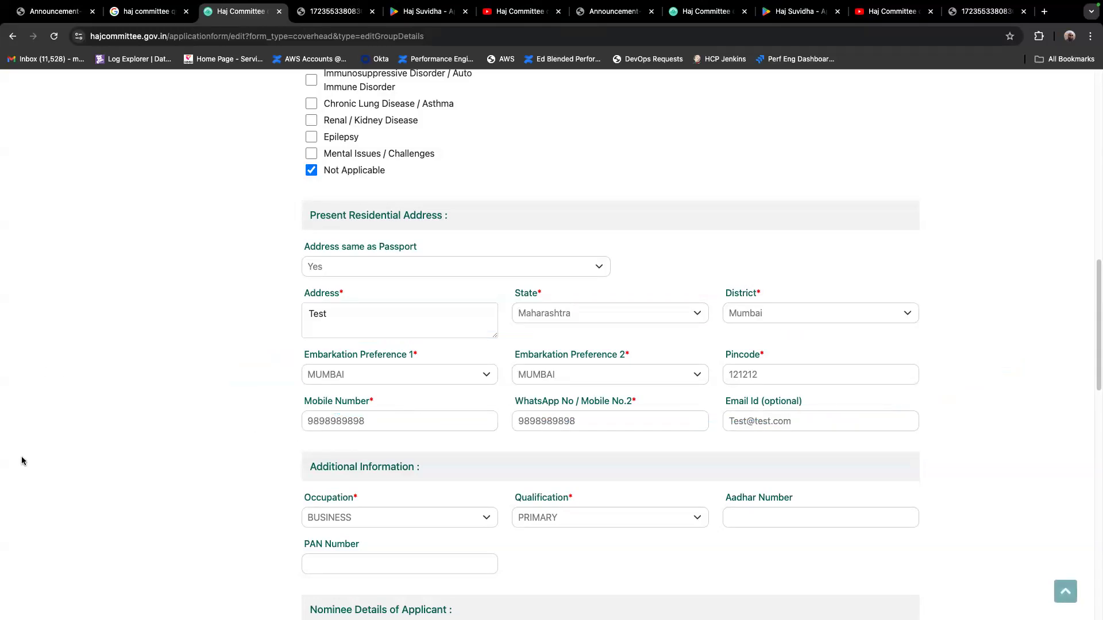
Circle the Nominee Details of Applicant section on the Cover Head form, and clear the markup
scroll(663, 377, down, 4)
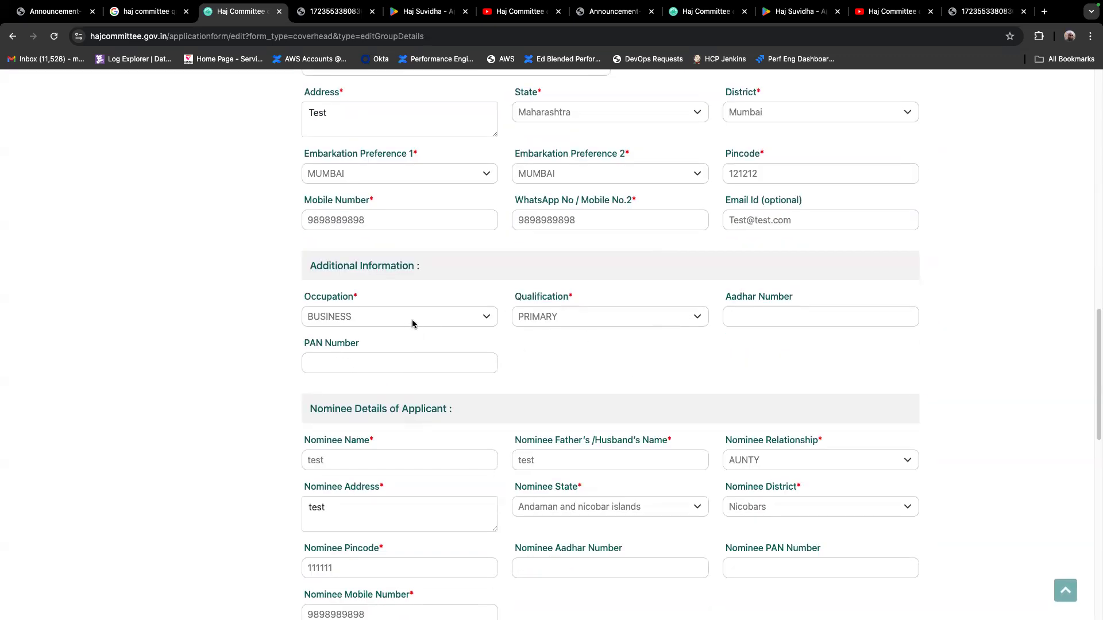
scroll(536, 352, down, 1)
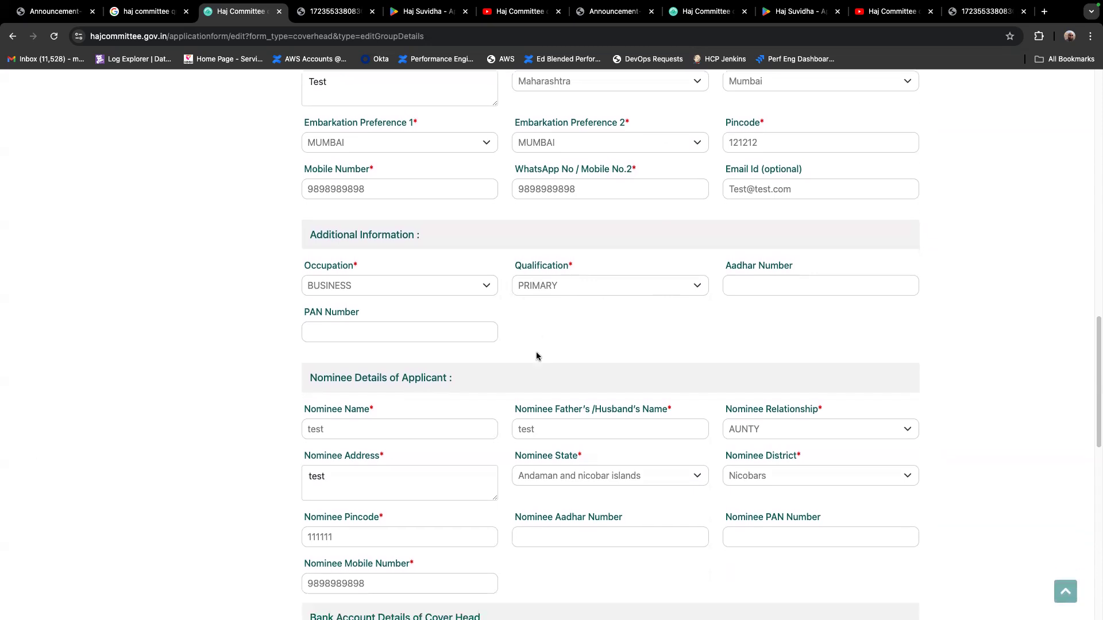
scroll(536, 356, down, 2)
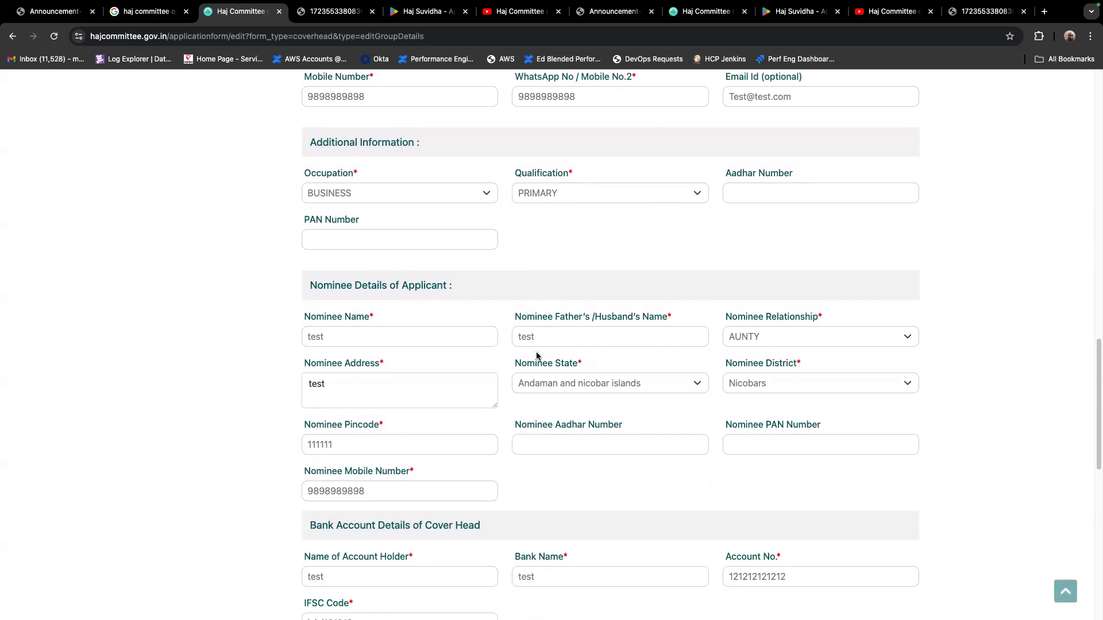
scroll(537, 356, down, 1)
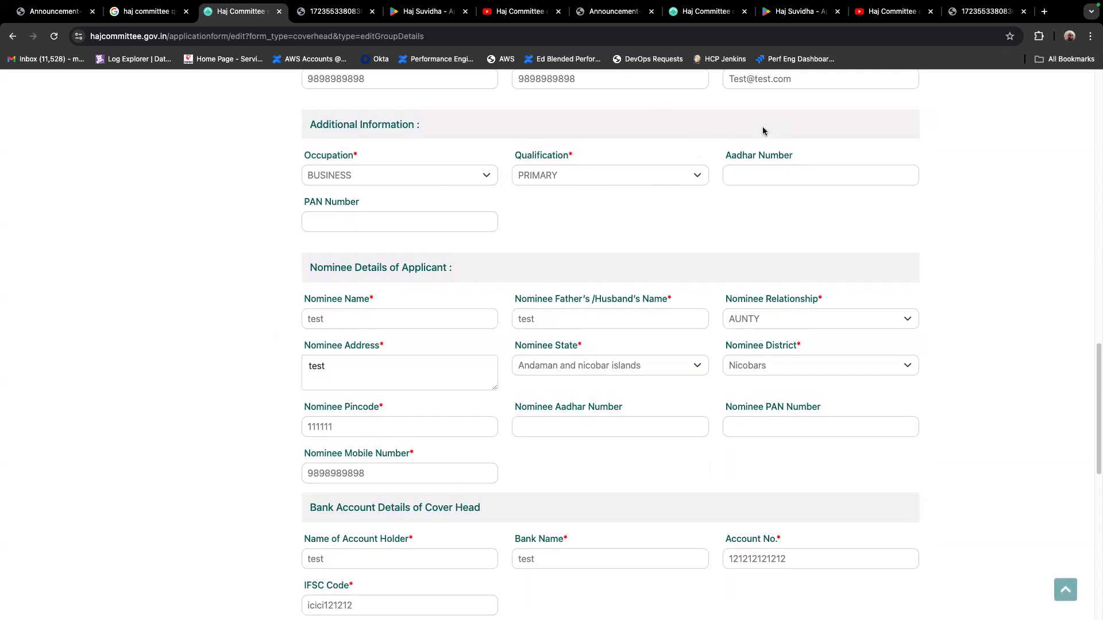
mouse_move(294, 245)
mouse_down()
mouse_move(933, 278)
mouse_move(557, 519)
mouse_up()
mouse_move(447, 534)
mouse_down()
mouse_move(267, 269)
mouse_move(316, 242)
mouse_up()
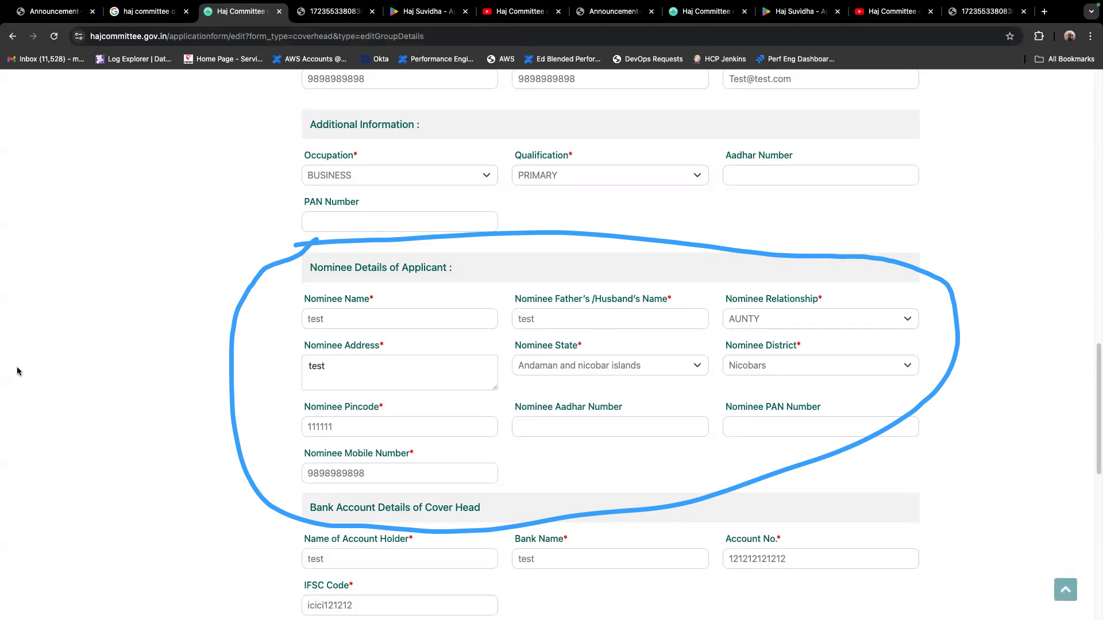
click(67, 368)
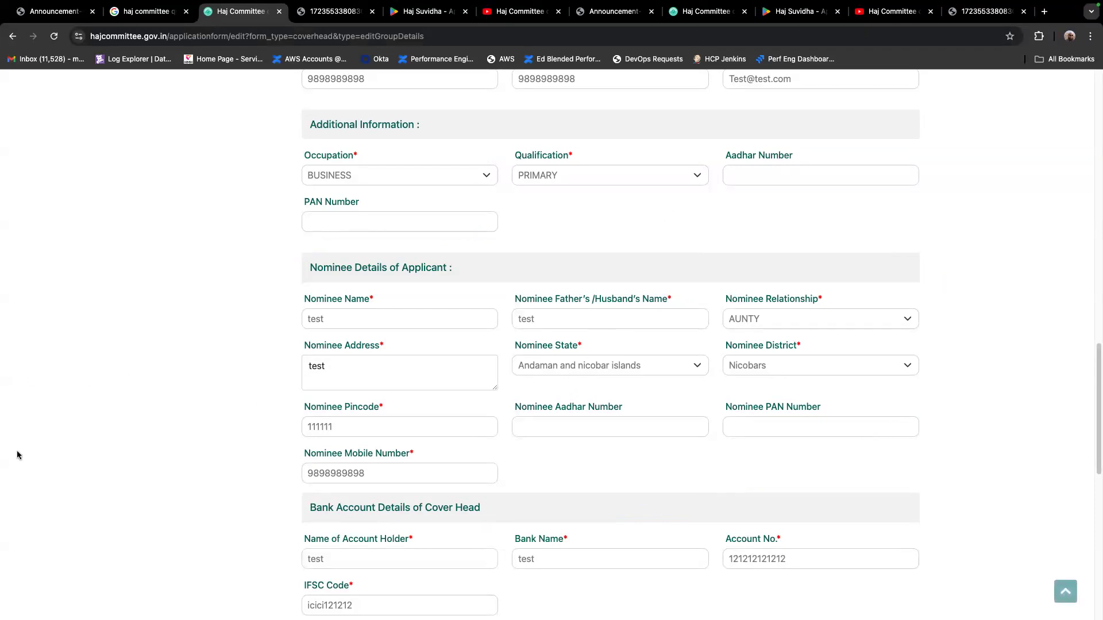
Circle the ADAHI (QURBANI) and NRI questions in the cover head's Other Details, and clear the markup
scroll(573, 370, down, 4)
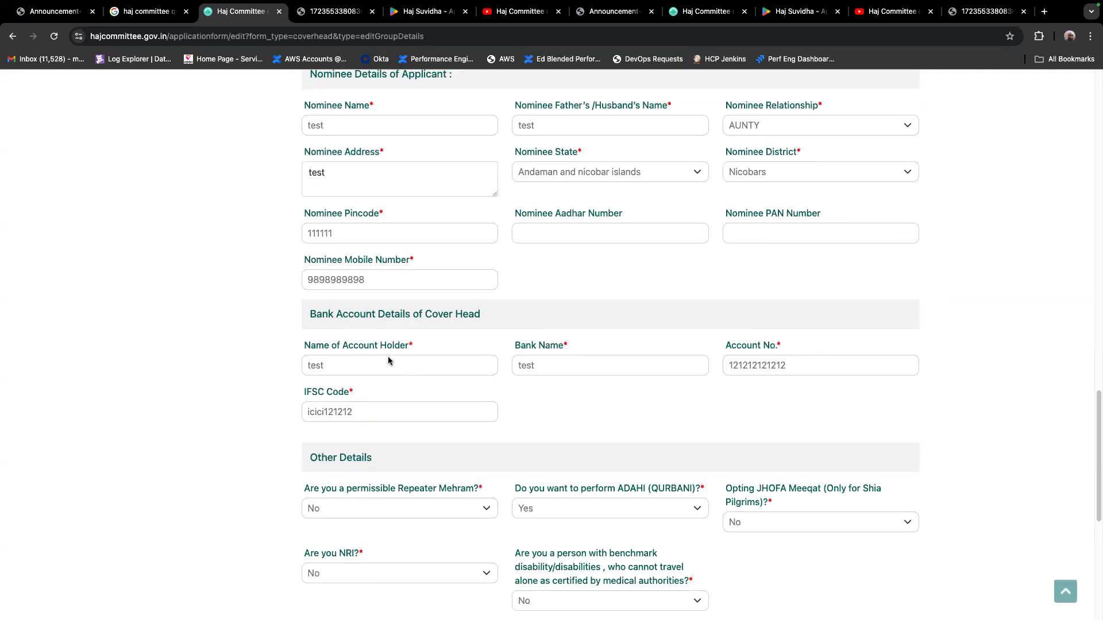
scroll(388, 361, down, 3)
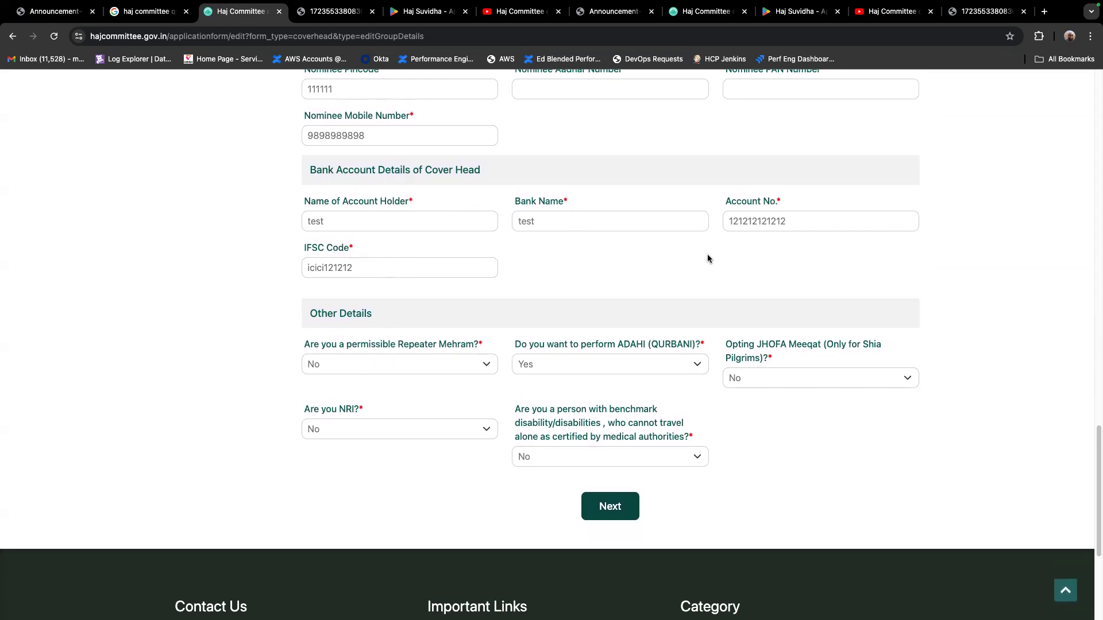
mouse_move(509, 323)
mouse_down()
mouse_move(709, 333)
mouse_move(523, 392)
mouse_move(510, 323)
mouse_up()
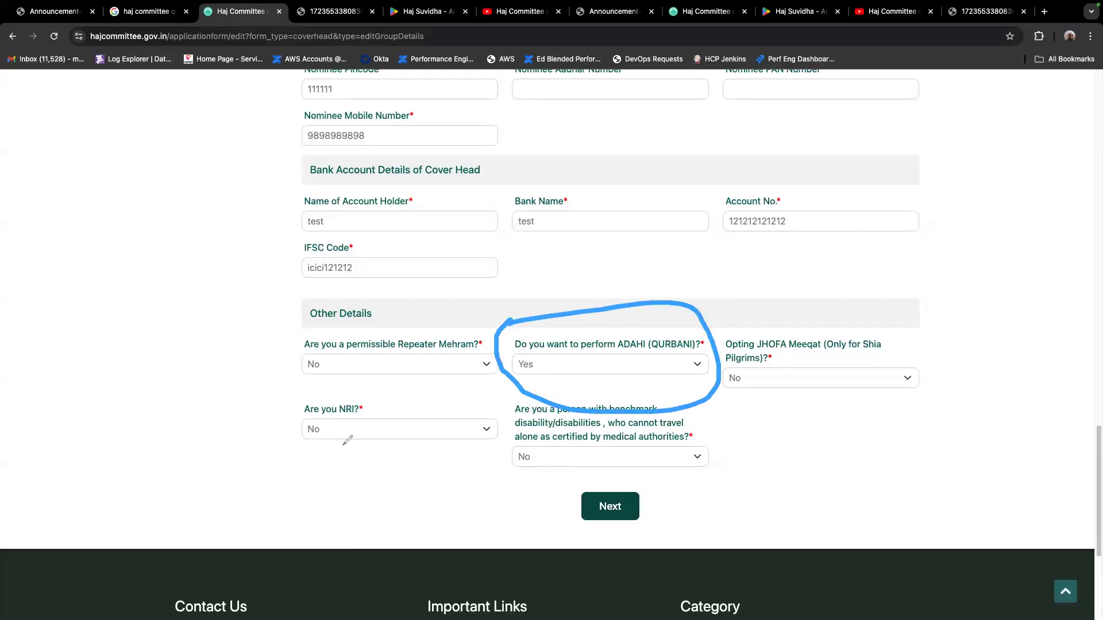
mouse_move(290, 399)
mouse_down()
mouse_move(345, 475)
mouse_move(293, 398)
mouse_up()
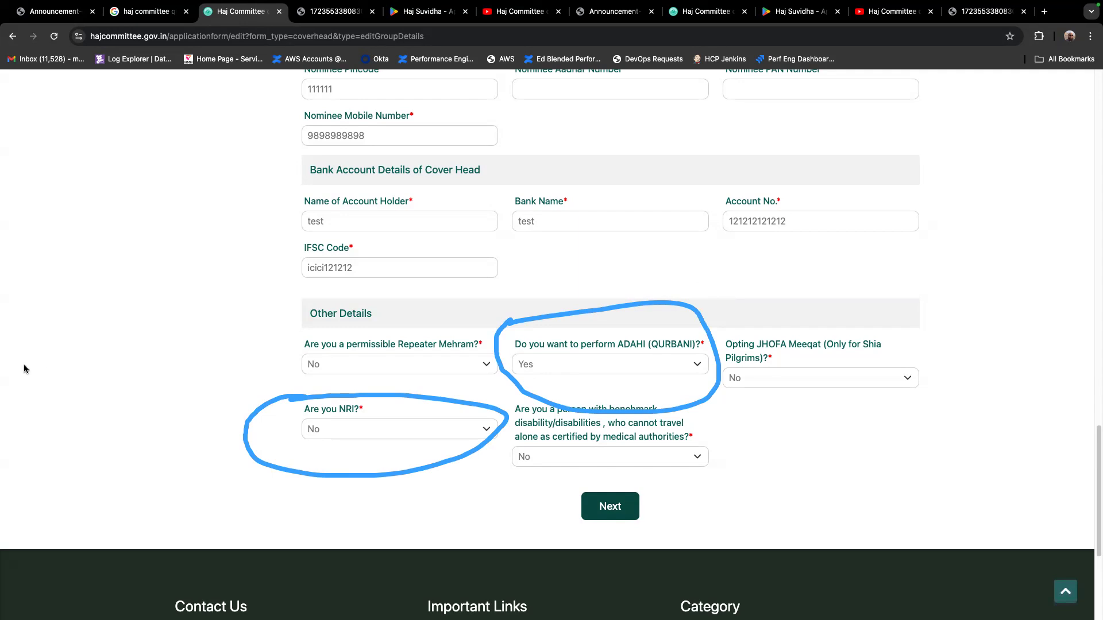
key(Delete)
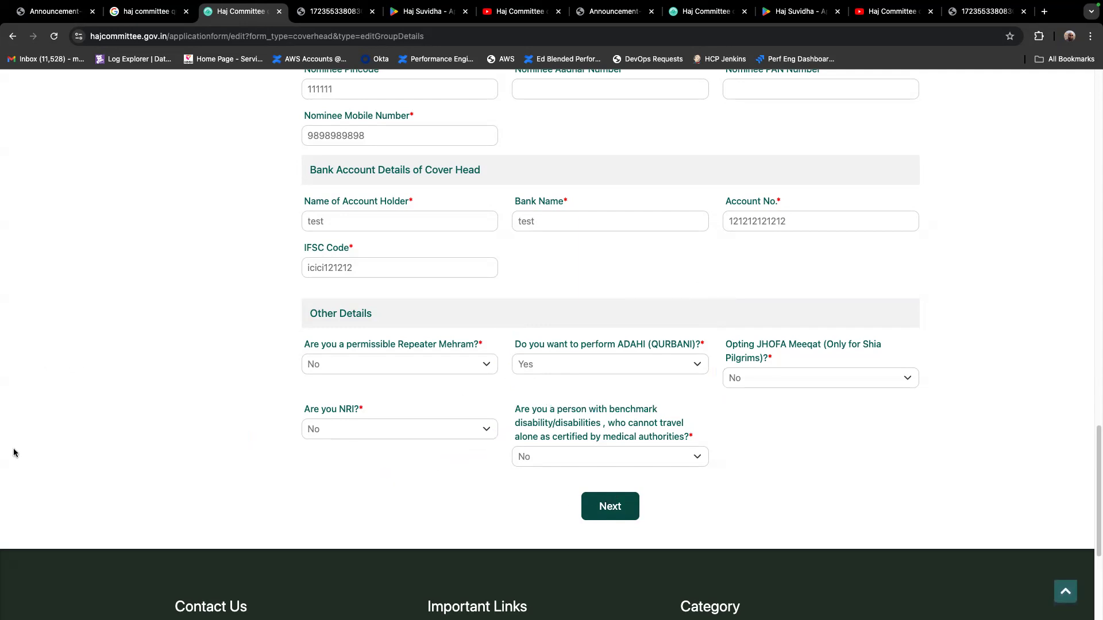
Open the Co-Pilgrim 1 details of the group application
scroll(201, 306, up, 20)
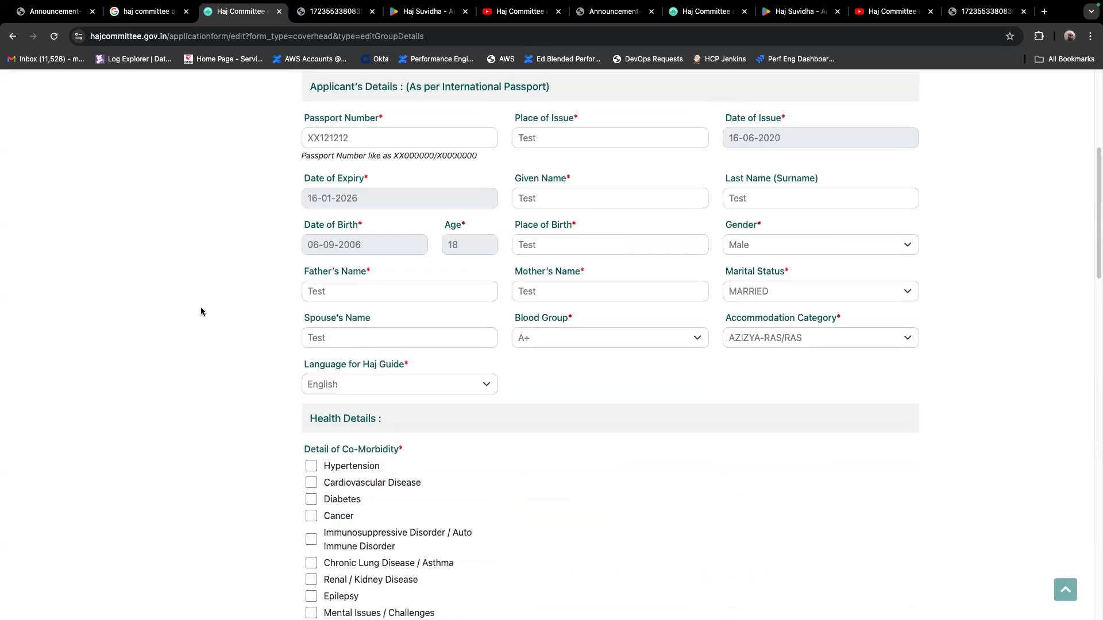
scroll(202, 307, up, 5)
click(222, 302)
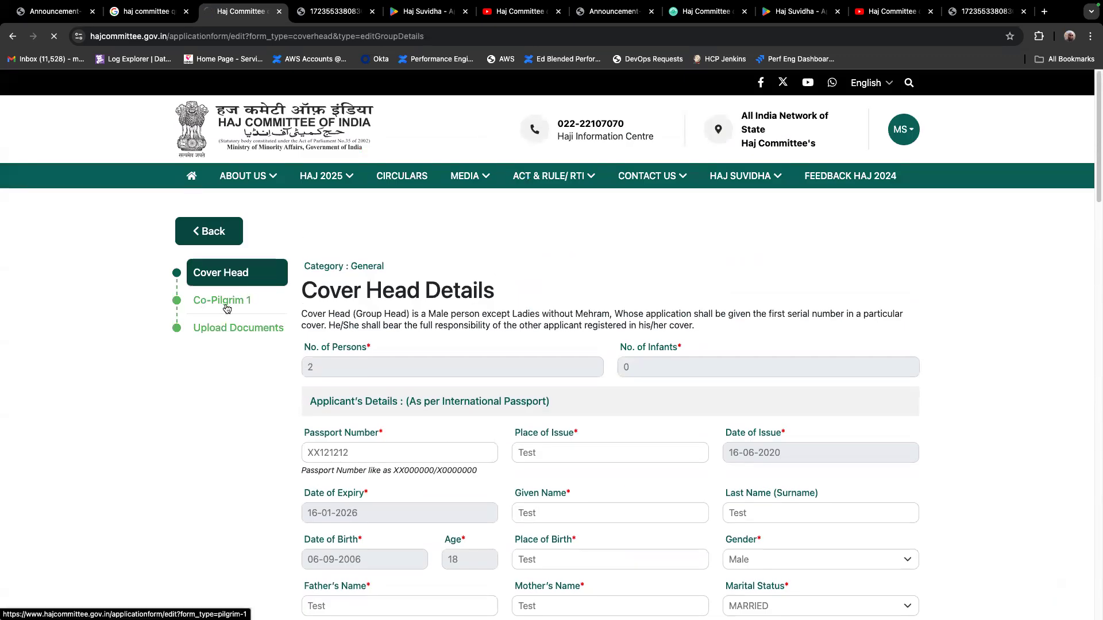
Examine the Co-Pilgrim 1 form from the applicant's details through the residential address and nominee sections
scroll(561, 308, down, 4)
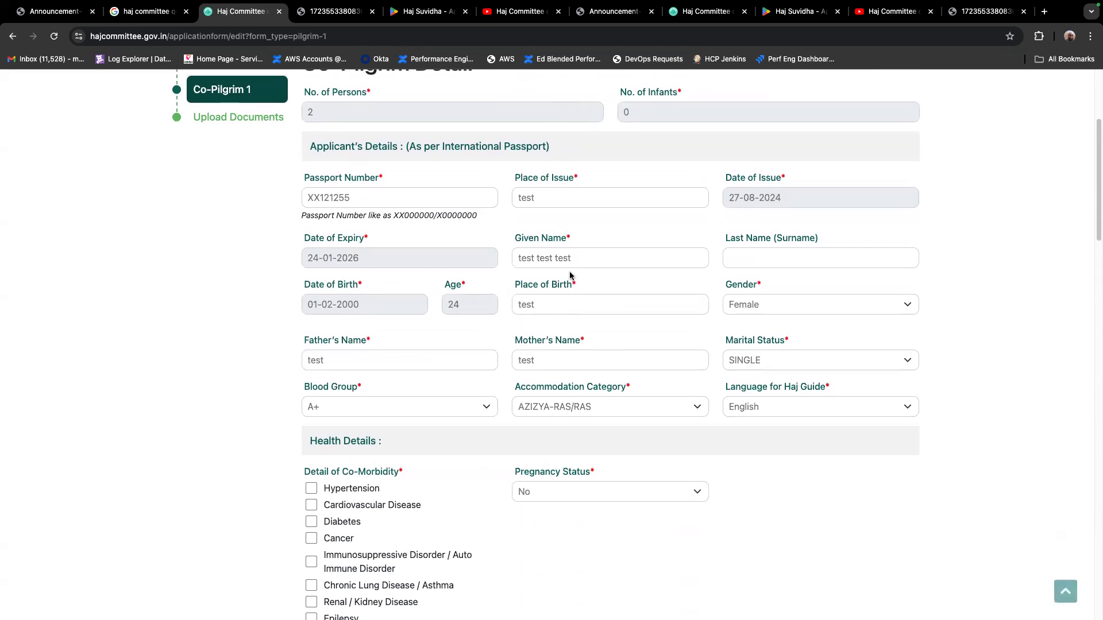
scroll(570, 276, down, 4)
scroll(424, 291, down, 5)
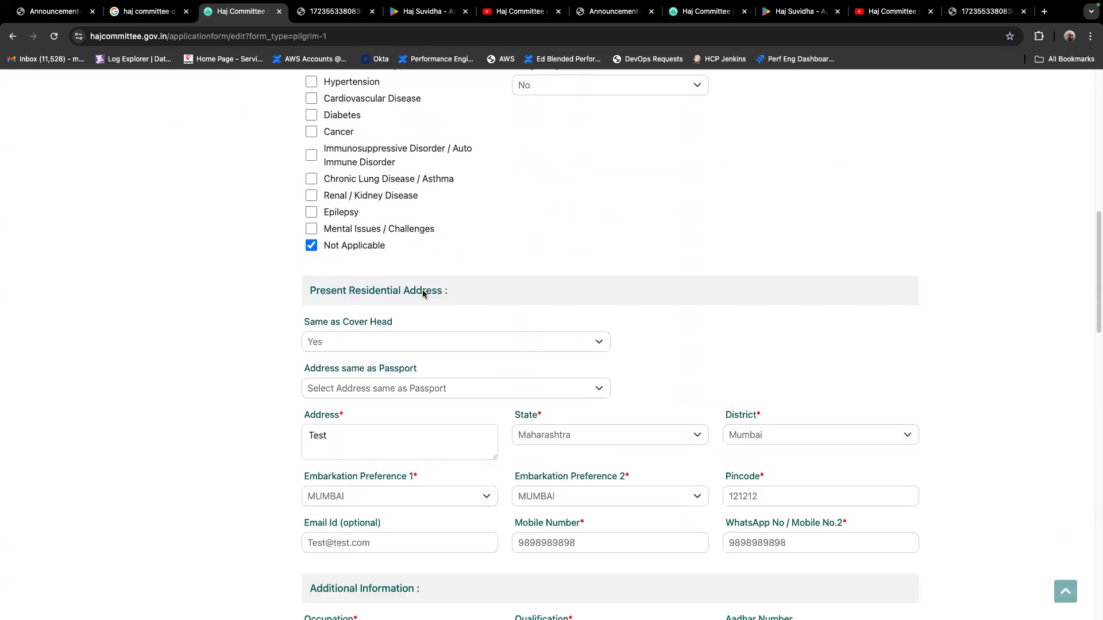
scroll(423, 291, down, 2)
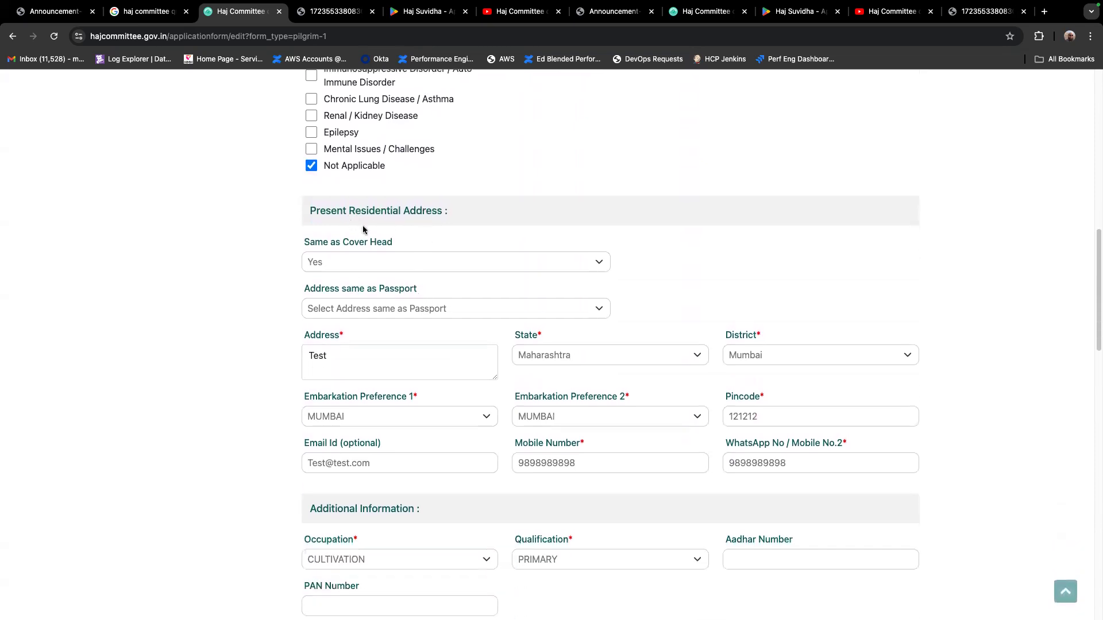
scroll(424, 338, down, 1)
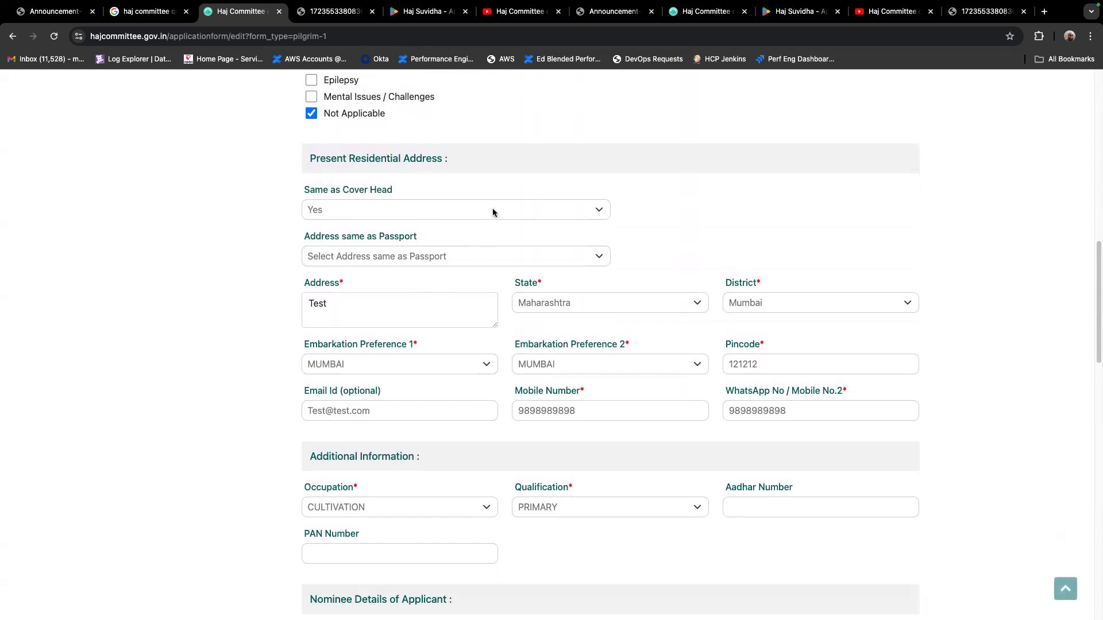
scroll(481, 288, down, 7)
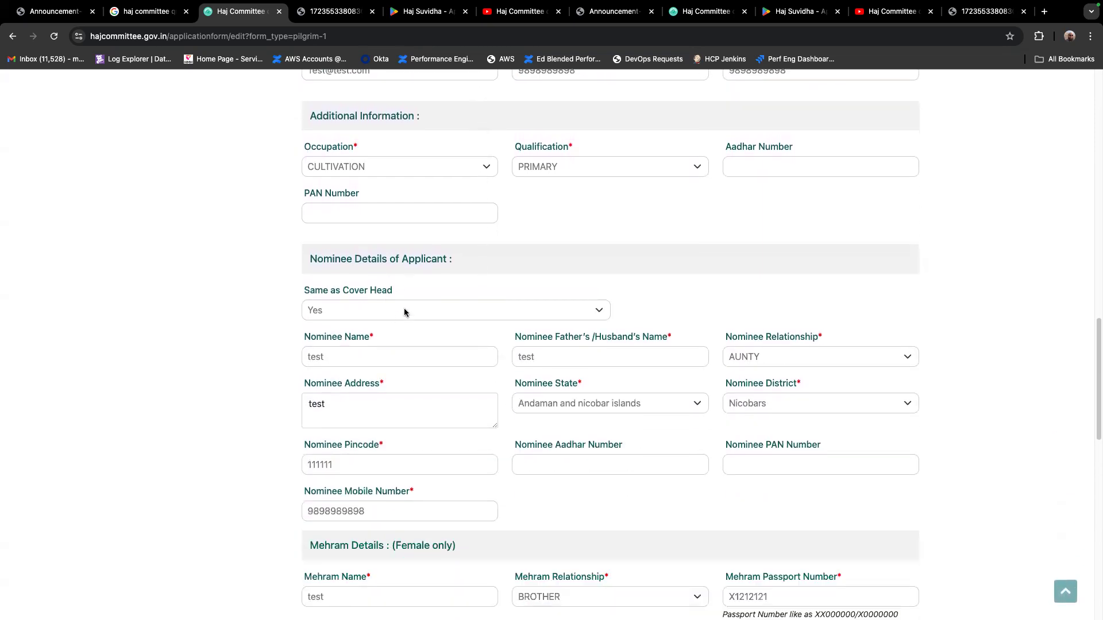
scroll(466, 299, down, 6)
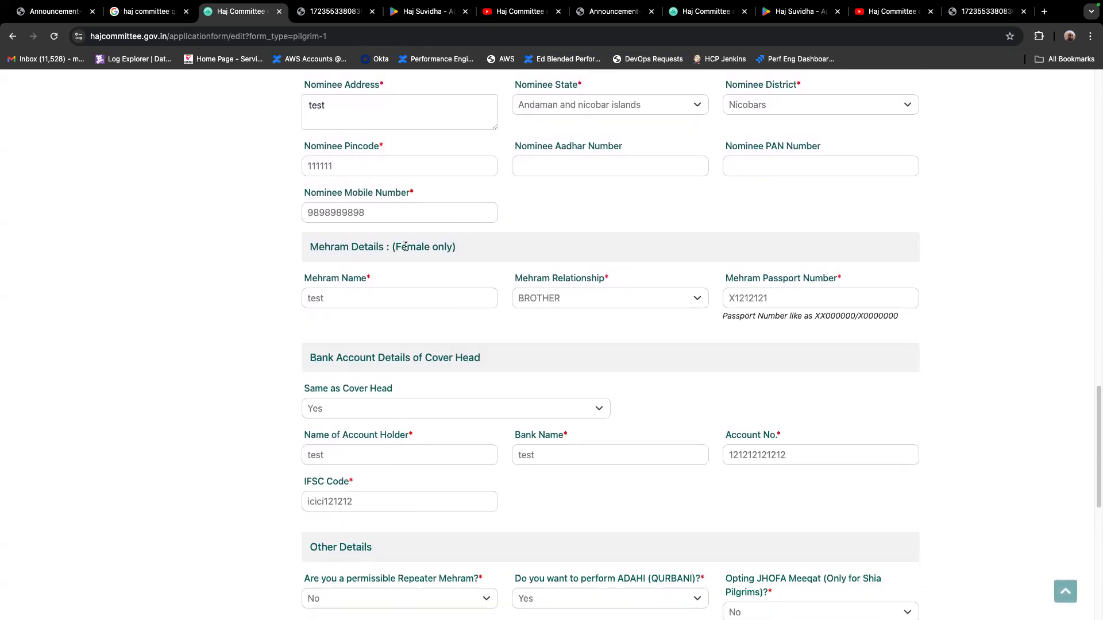
Circle the co-pilgrim's Mehram Details and bank account sections, clear the markup, and view the Other Details at the form's end
mouse_move(282, 231)
mouse_down()
mouse_move(936, 226)
mouse_move(581, 353)
mouse_move(262, 238)
mouse_move(293, 228)
mouse_up()
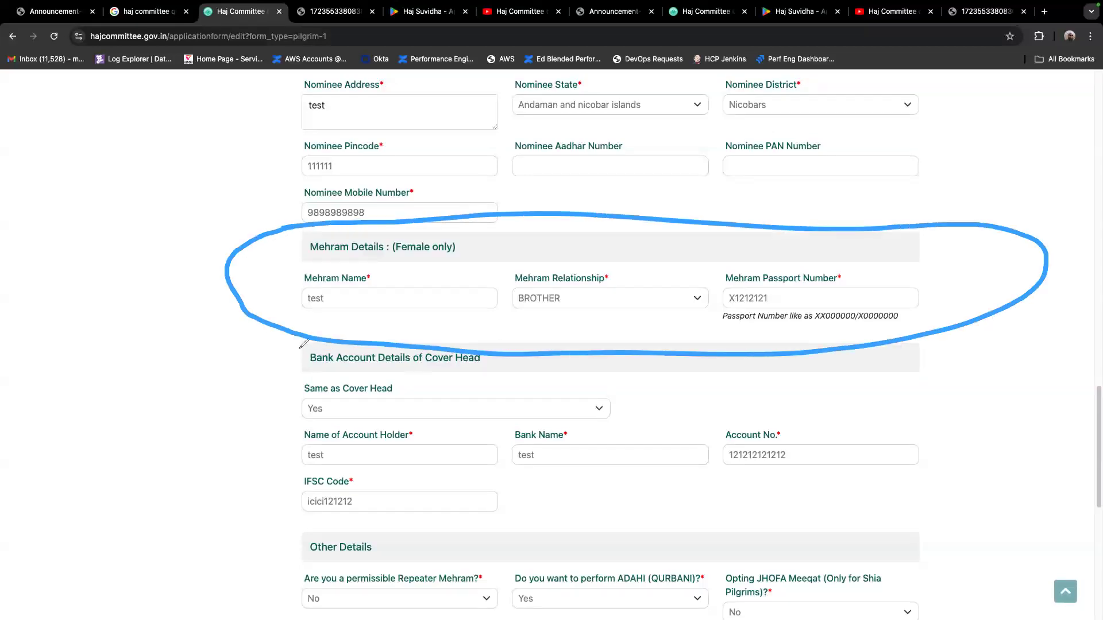
mouse_move(303, 343)
mouse_down()
mouse_move(760, 361)
mouse_move(247, 485)
mouse_move(301, 345)
mouse_up()
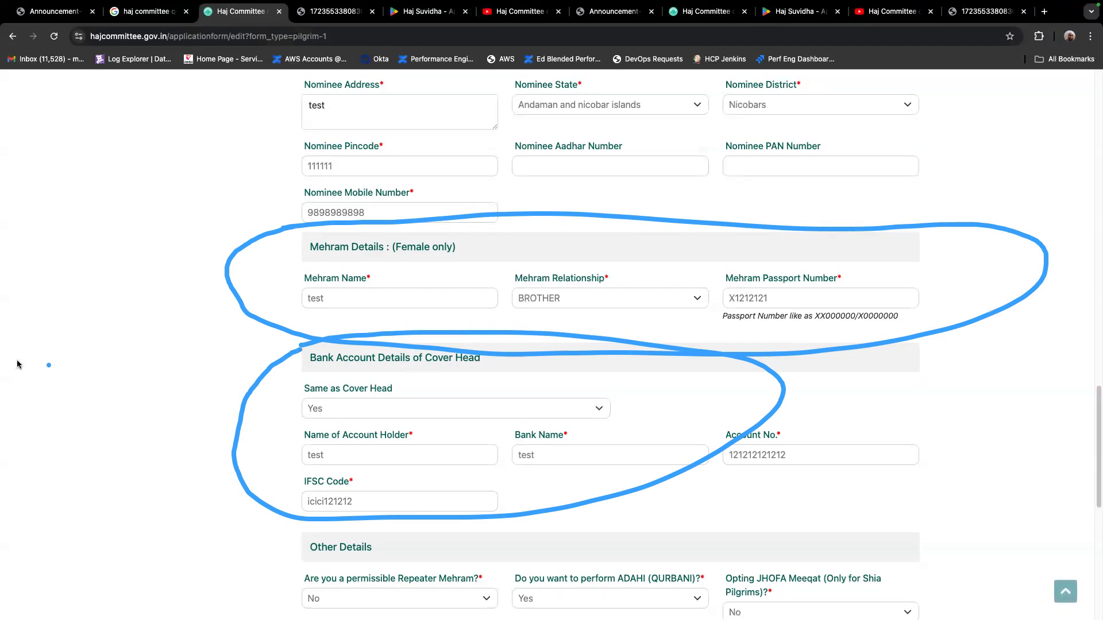
scroll(549, 386, down, 6)
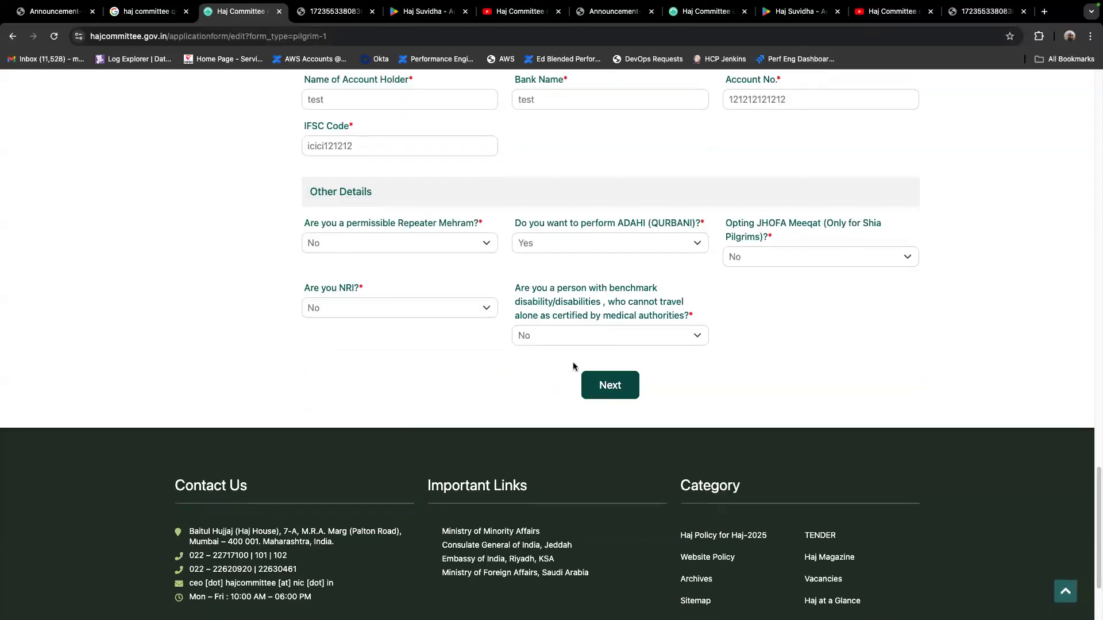
Open the application's Upload Documents section and view its file upload fields
scroll(453, 315, up, 15)
scroll(453, 315, up, 10)
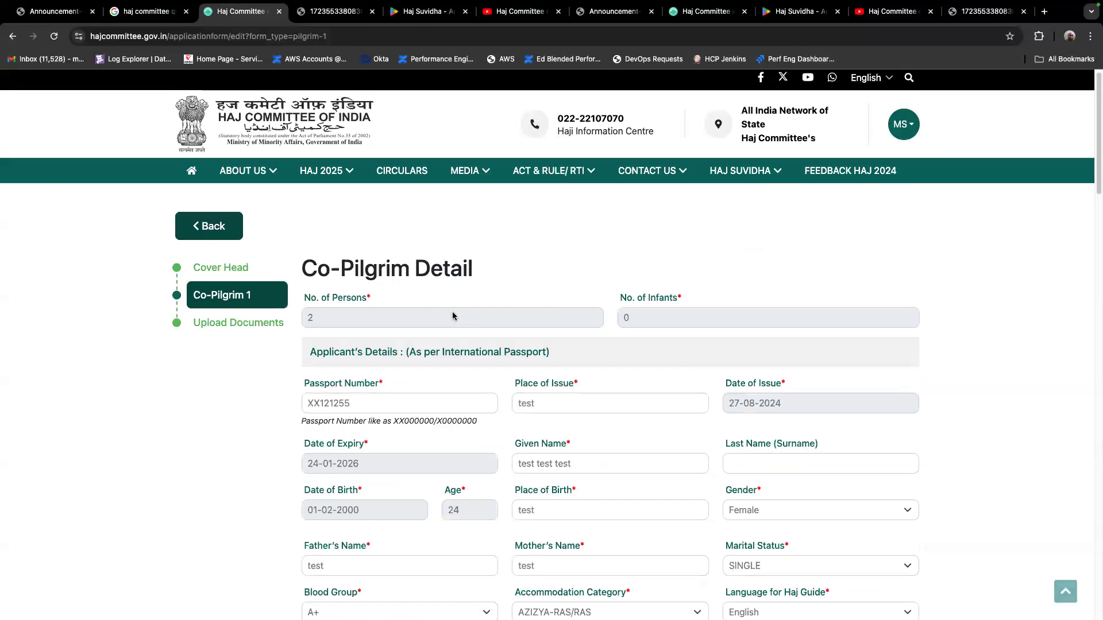
click(262, 333)
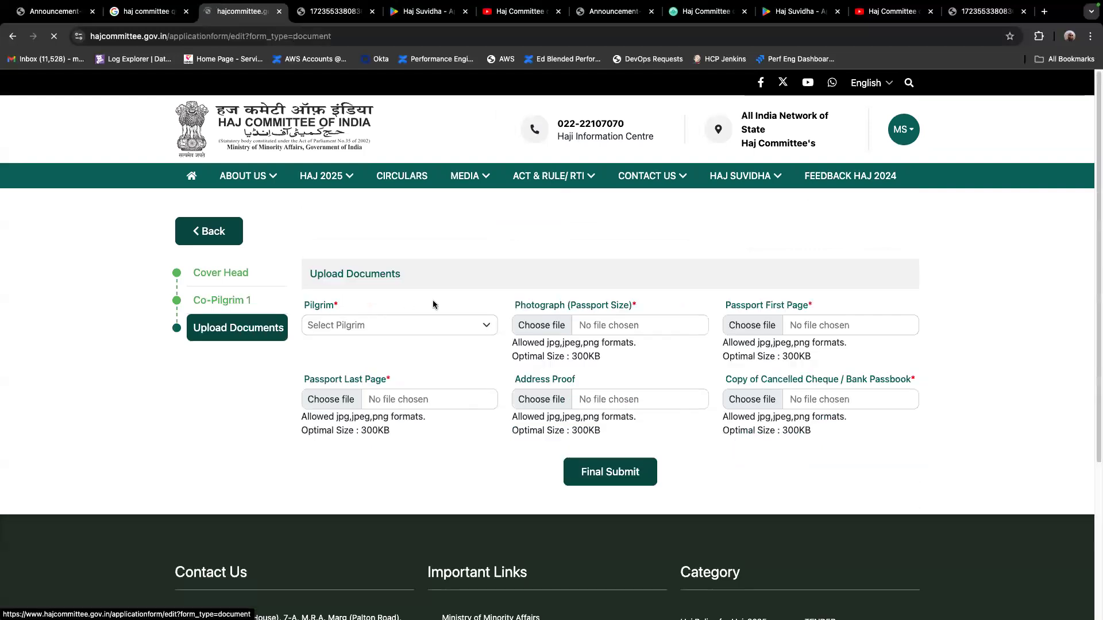
scroll(435, 301, down, 3)
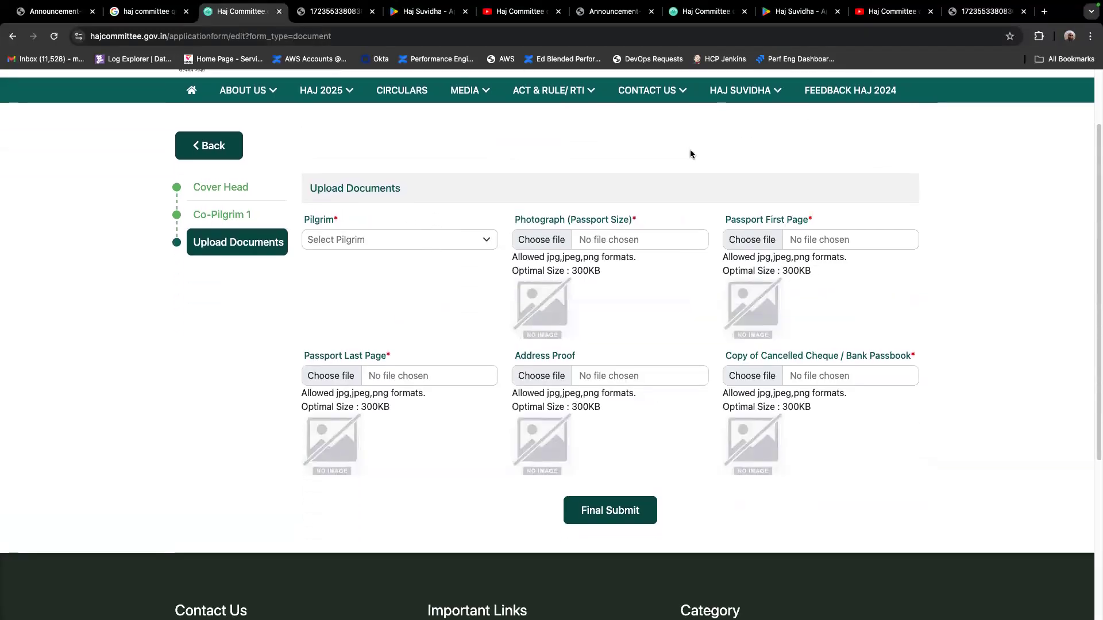
Circle the Pilgrim field in Upload Documents, clear the markup, and view its choices without selecting one
mouse_move(309, 265)
mouse_down()
mouse_move(531, 216)
mouse_move(279, 188)
mouse_move(311, 266)
mouse_up()
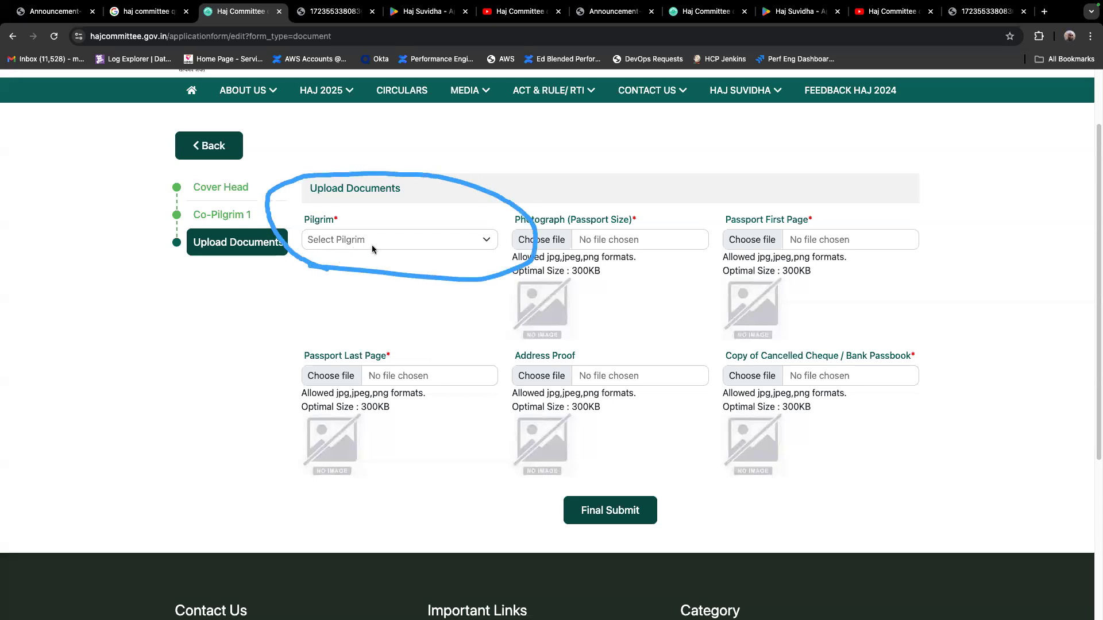
click(48, 360)
click(464, 238)
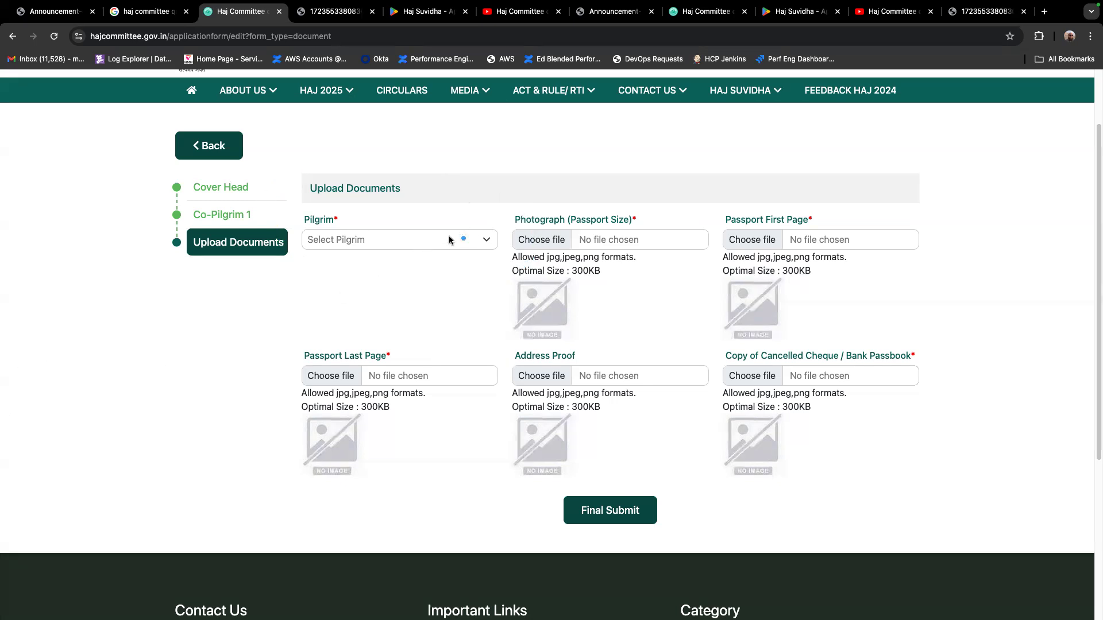
click(489, 240)
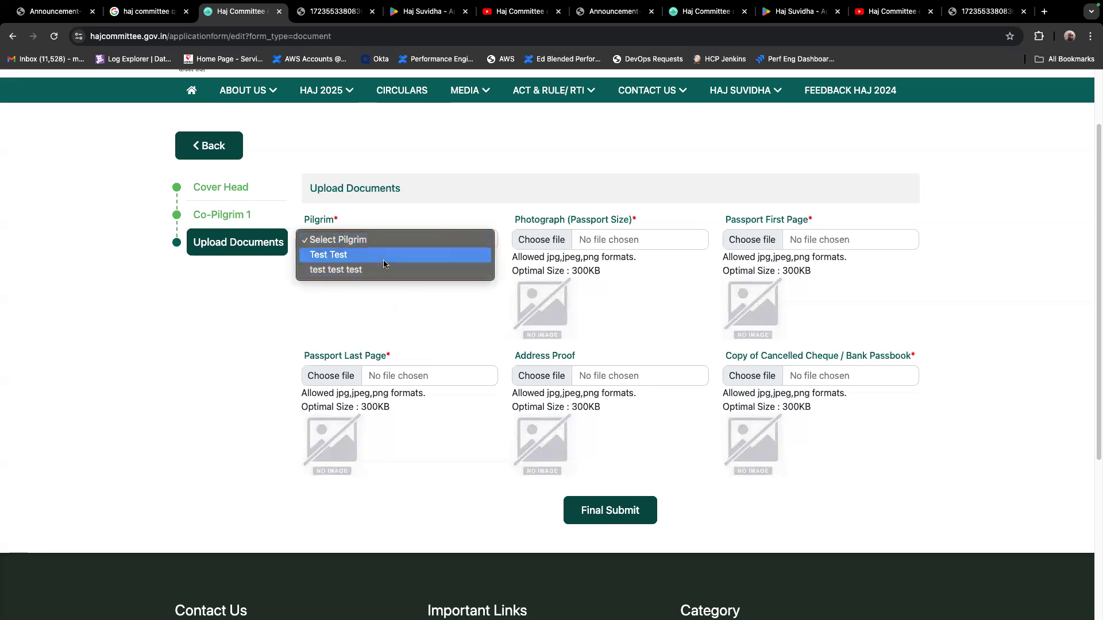
click(482, 305)
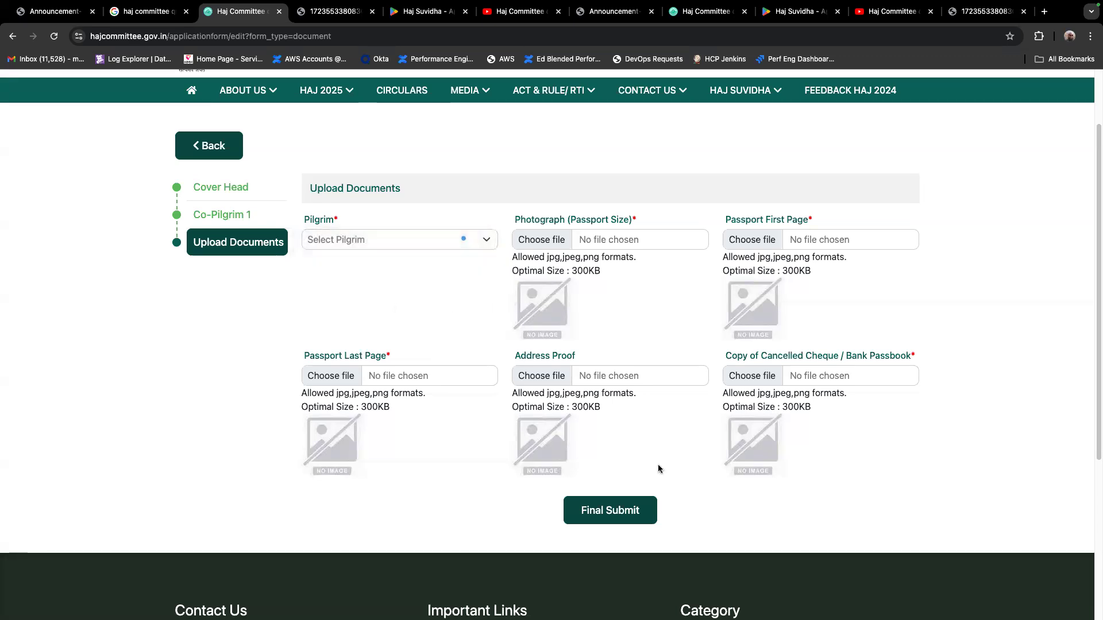
Circle Final Submit, draw an arrow towards it, and clear the markup
mouse_move(548, 537)
mouse_down()
mouse_move(589, 418)
mouse_move(549, 553)
mouse_up()
mouse_move(426, 169)
mouse_down()
mouse_move(513, 389)
mouse_move(538, 351)
mouse_up()
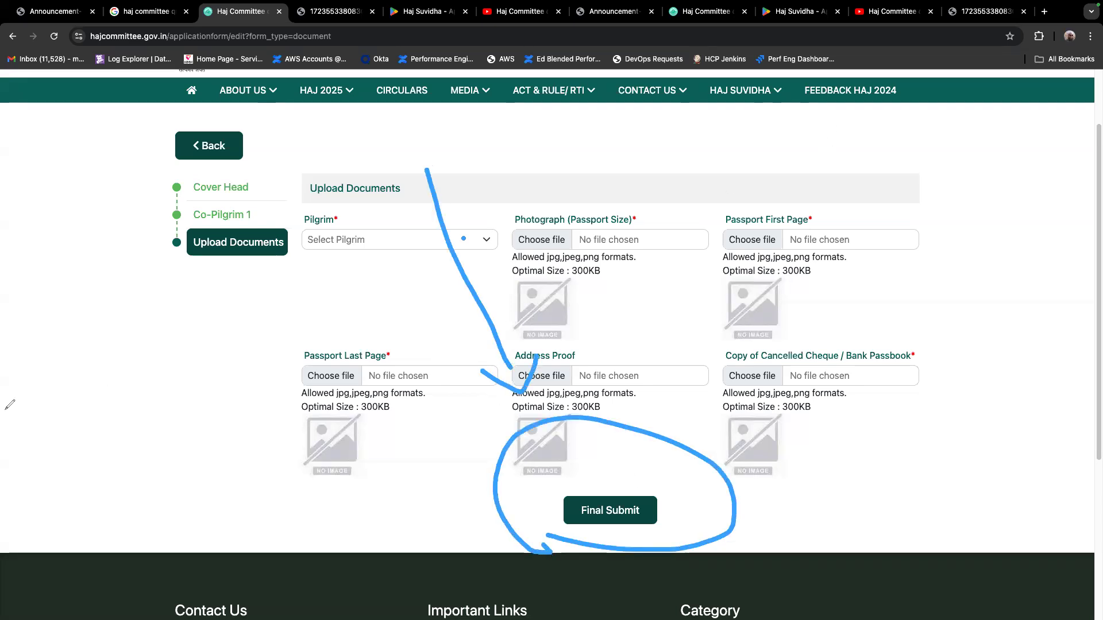
click(26, 360)
click(22, 454)
scroll(330, 277, up, 2)
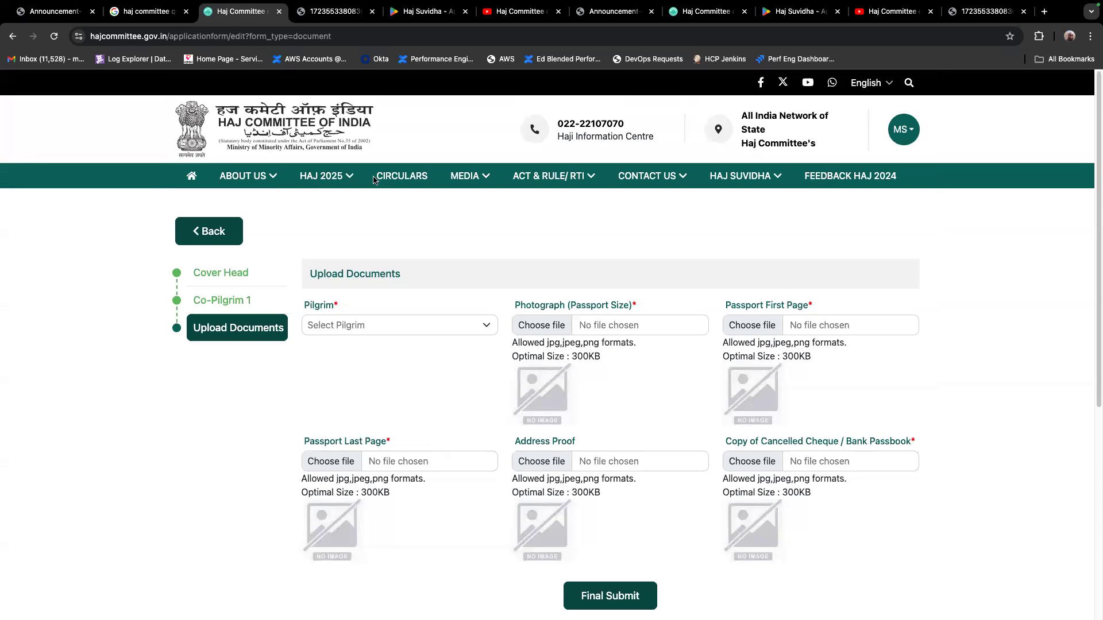
Return to the application's dashboard and highlight its group ID number
click(208, 236)
scroll(443, 345, down, 2)
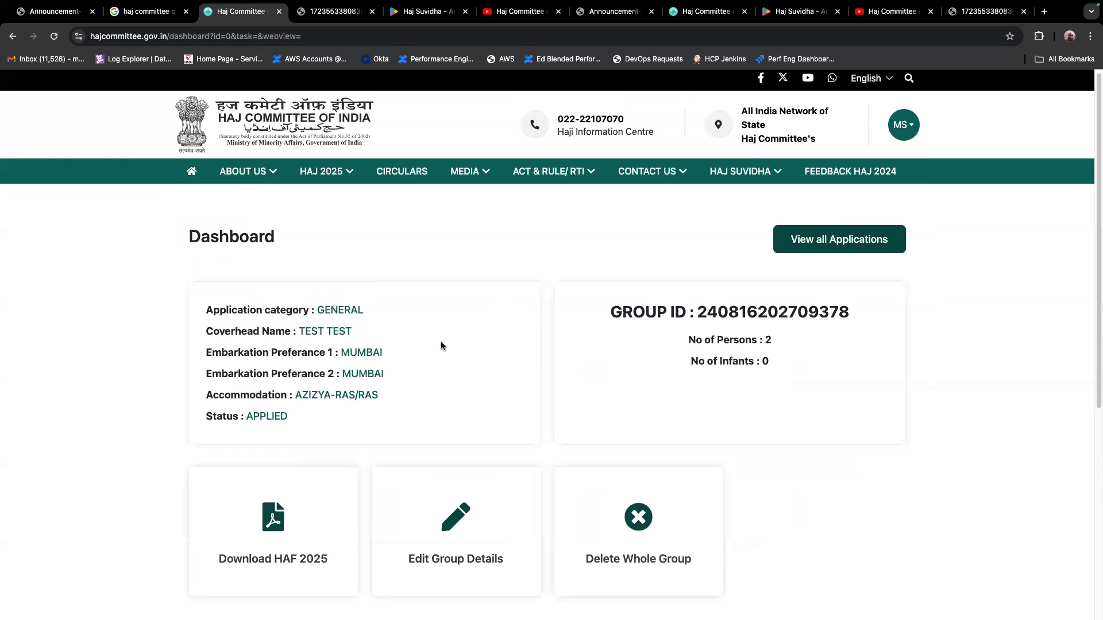
double_click(745, 265)
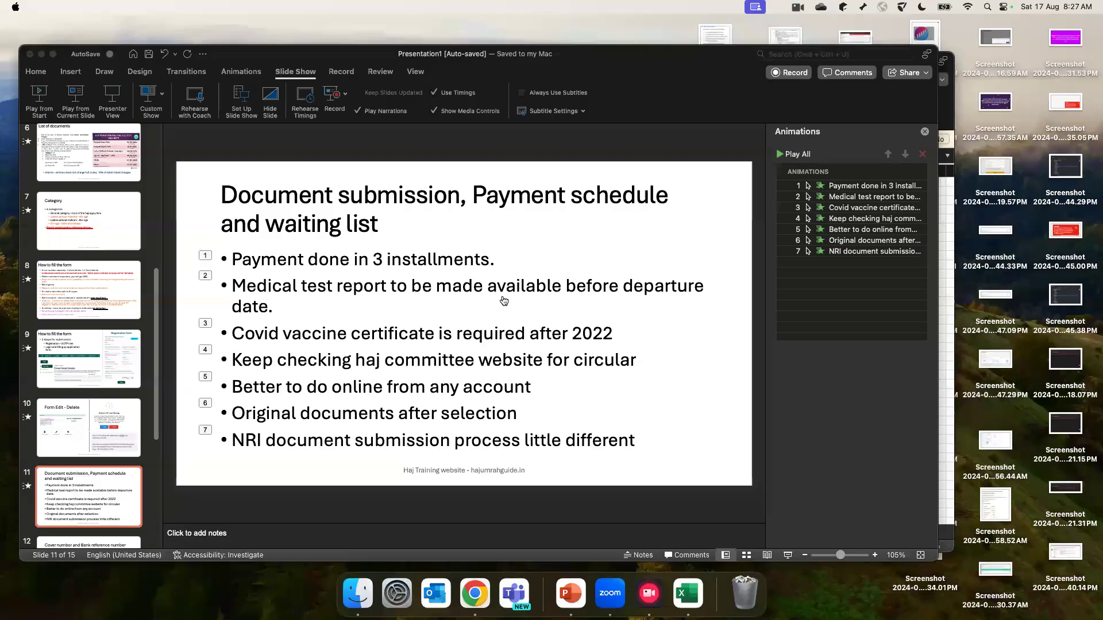
Switch to PowerPoint and play the slide show from the "Document submission, Payment schedule and waiting list" slide
key(super+Tab)
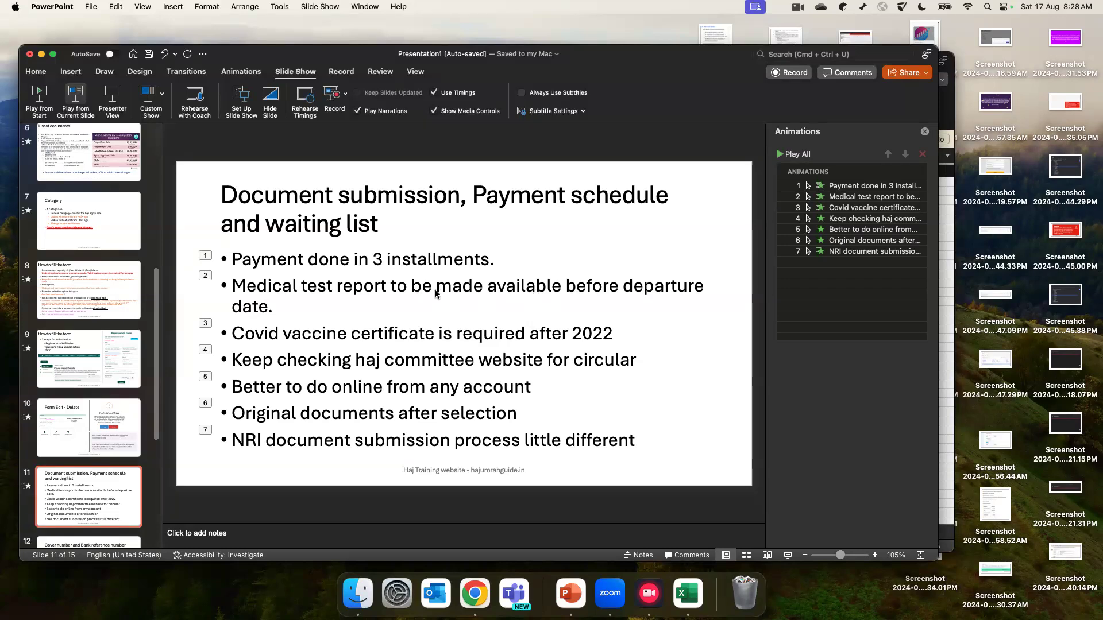
key(super+shift+Return)
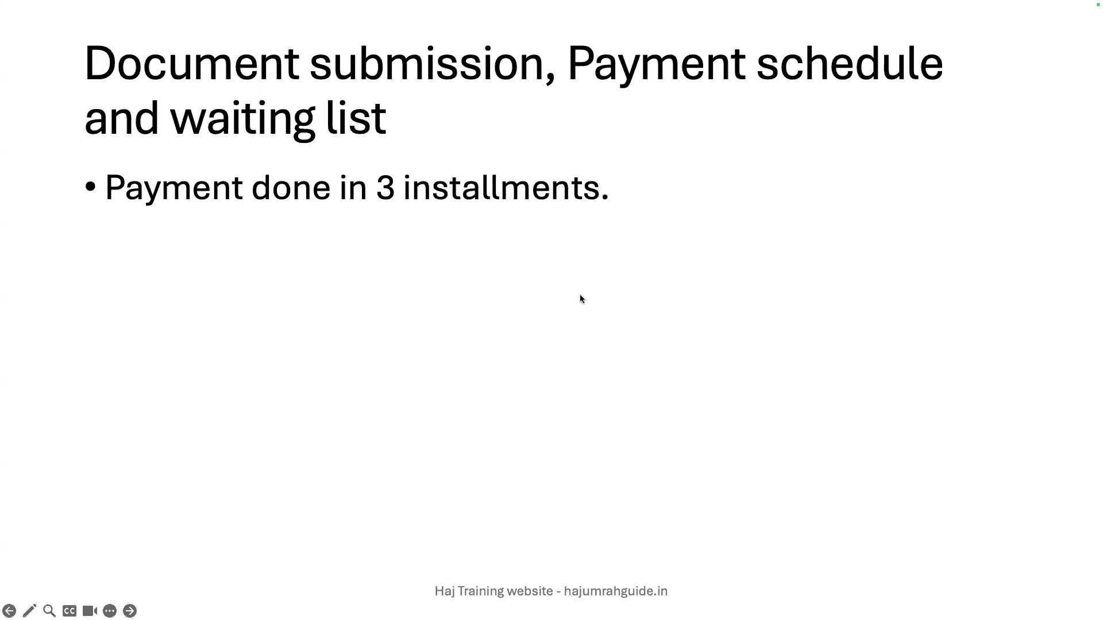